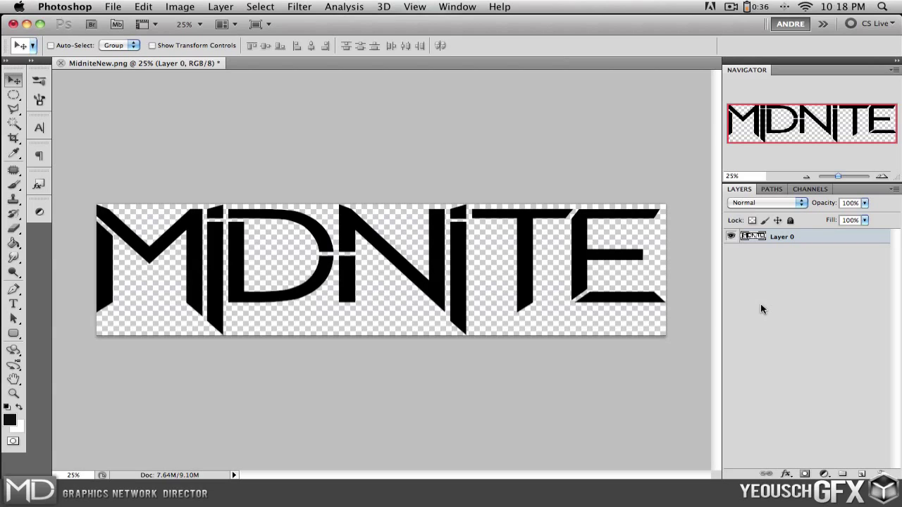
Add a blank layer mask to the MIDNITE layer and switch the Layers panel to Large Thumbnails
{"action": "left_click", "coordinate": [805, 474]}
{"action": "right_click", "coordinate": [786, 238]}
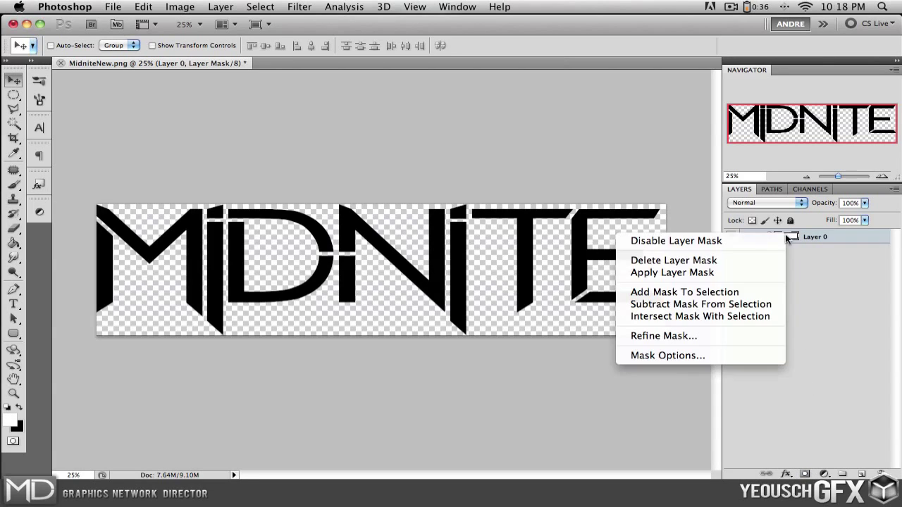
{"action": "left_click", "coordinate": [722, 223]}
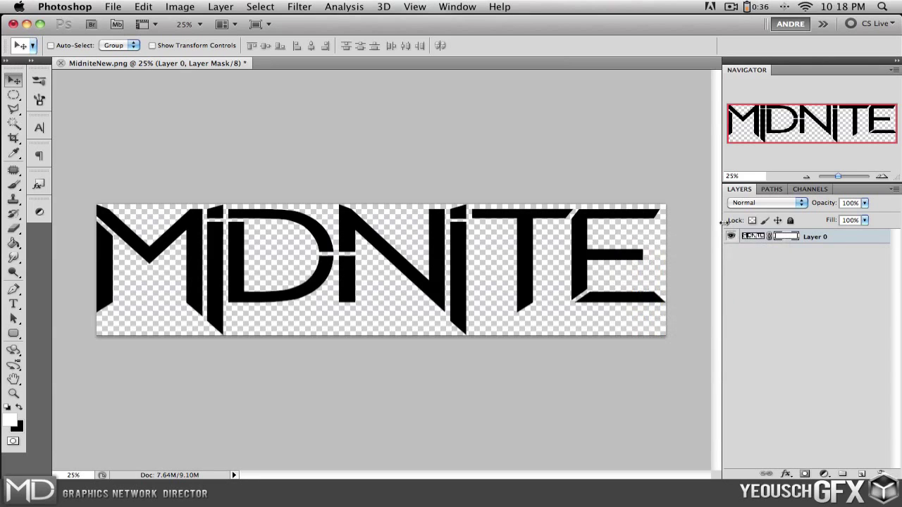
{"action": "right_click", "coordinate": [748, 236]}
{"action": "left_click", "coordinate": [685, 384]}
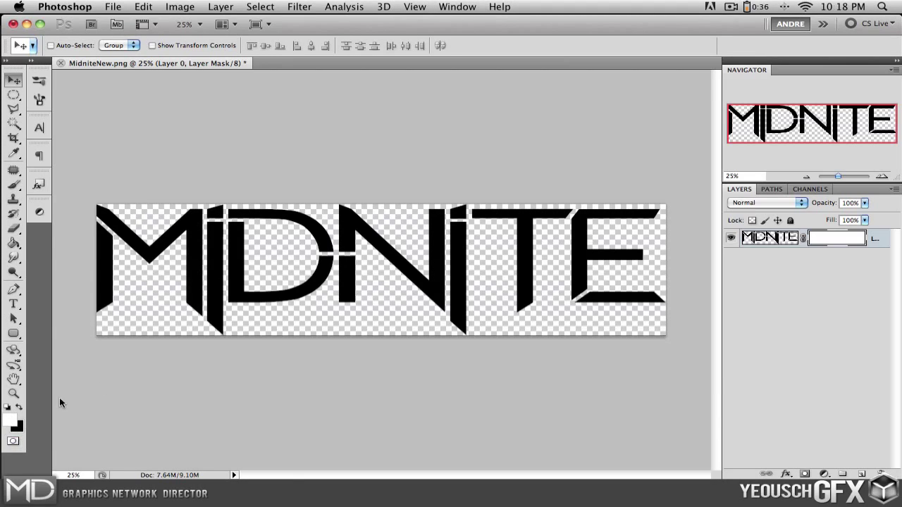
With a 150 px black brush, hide parts of the T stem, lower D and I stem on the mask
{"action": "key", "text": "b"}
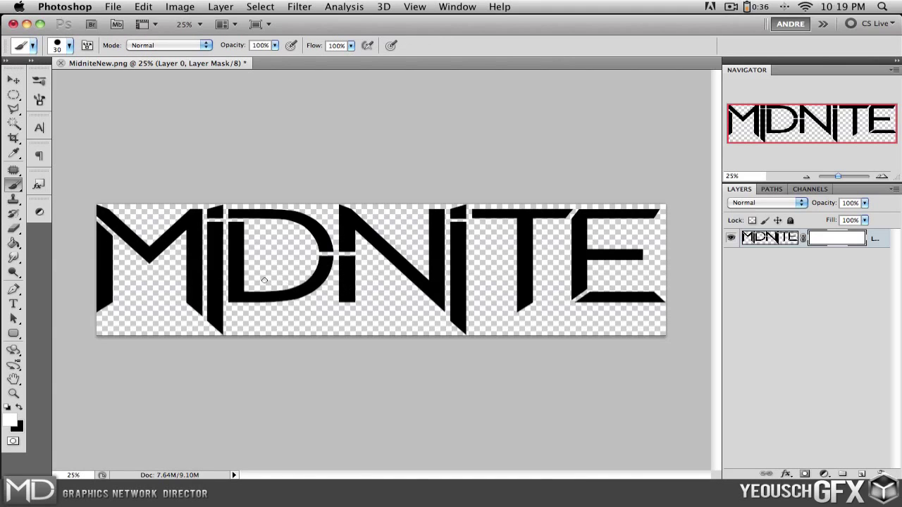
{"action": "key", "text": "bracketright"}
{"action": "key", "text": "bracketright"}
{"action": "key", "text": "bracketright"}
{"action": "key", "text": "bracketright"}
{"action": "key", "text": "bracketright"}
{"action": "key", "text": "bracketright"}
{"action": "key", "text": "bracketright"}
{"action": "key", "text": "bracketright"}
{"action": "key", "text": "bracketright"}
{"action": "left_click", "coordinate": [19, 407]}
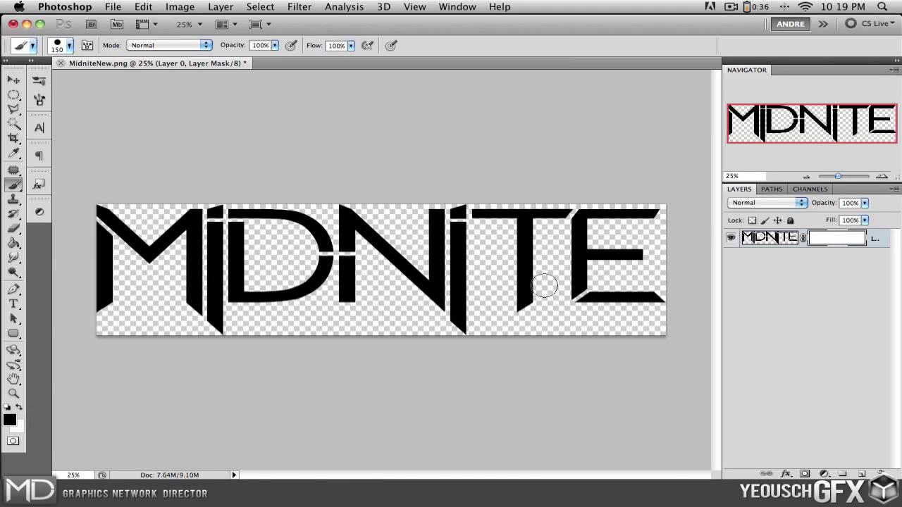
{"action": "mouse_move", "coordinate": [543, 282]}
{"action": "left_mouse_down"}
{"action": "mouse_move", "coordinate": [530, 266]}
{"action": "mouse_move", "coordinate": [313, 252]}
{"action": "mouse_move", "coordinate": [131, 276]}
{"action": "mouse_move", "coordinate": [109, 264]}
{"action": "mouse_move", "coordinate": [211, 233]}
{"action": "left_mouse_up"}
{"action": "mouse_move", "coordinate": [226, 293]}
{"action": "left_mouse_down"}
{"action": "mouse_move", "coordinate": [191, 312]}
{"action": "mouse_move", "coordinate": [191, 304]}
{"action": "left_mouse_up"}
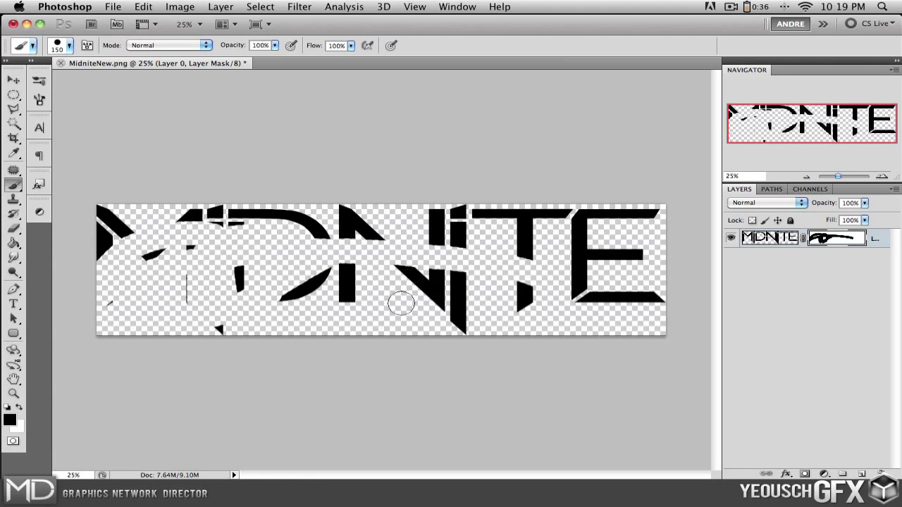
Restore the hidden letter parts in white, then paint black to hide sweeping sections of T, E, N, D and I
{"action": "key", "text": "x"}
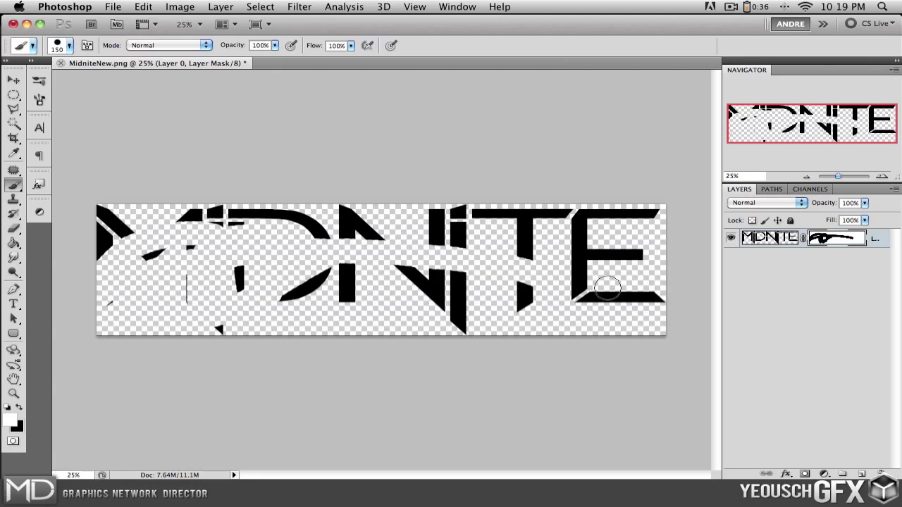
{"action": "left_click", "coordinate": [525, 279]}
{"action": "mouse_move", "coordinate": [453, 304]}
{"action": "left_mouse_down"}
{"action": "mouse_move", "coordinate": [566, 246]}
{"action": "mouse_move", "coordinate": [405, 271]}
{"action": "mouse_move", "coordinate": [450, 262]}
{"action": "mouse_move", "coordinate": [518, 273]}
{"action": "mouse_move", "coordinate": [365, 215]}
{"action": "mouse_move", "coordinate": [260, 266]}
{"action": "mouse_move", "coordinate": [416, 240]}
{"action": "mouse_move", "coordinate": [410, 255]}
{"action": "mouse_move", "coordinate": [309, 276]}
{"action": "mouse_move", "coordinate": [334, 277]}
{"action": "mouse_move", "coordinate": [207, 355]}
{"action": "mouse_move", "coordinate": [160, 328]}
{"action": "mouse_move", "coordinate": [244, 313]}
{"action": "mouse_move", "coordinate": [79, 322]}
{"action": "mouse_move", "coordinate": [224, 276]}
{"action": "mouse_move", "coordinate": [272, 280]}
{"action": "mouse_move", "coordinate": [238, 296]}
{"action": "mouse_move", "coordinate": [84, 300]}
{"action": "mouse_move", "coordinate": [208, 267]}
{"action": "mouse_move", "coordinate": [9, 289]}
{"action": "mouse_move", "coordinate": [142, 240]}
{"action": "mouse_move", "coordinate": [302, 229]}
{"action": "mouse_move", "coordinate": [205, 279]}
{"action": "left_mouse_up"}
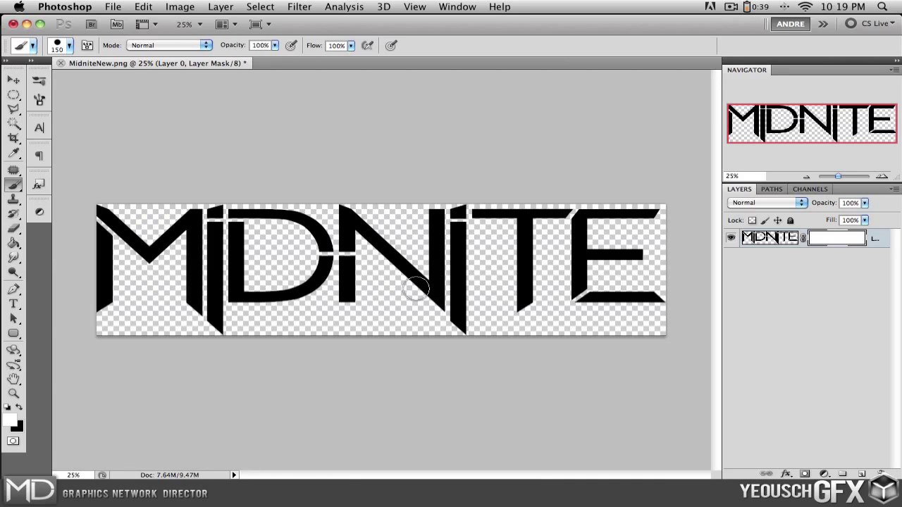
{"action": "key", "text": "x"}
{"action": "mouse_move", "coordinate": [488, 288]}
{"action": "left_mouse_down"}
{"action": "mouse_move", "coordinate": [464, 226]}
{"action": "mouse_move", "coordinate": [161, 305]}
{"action": "mouse_move", "coordinate": [444, 282]}
{"action": "left_mouse_up"}
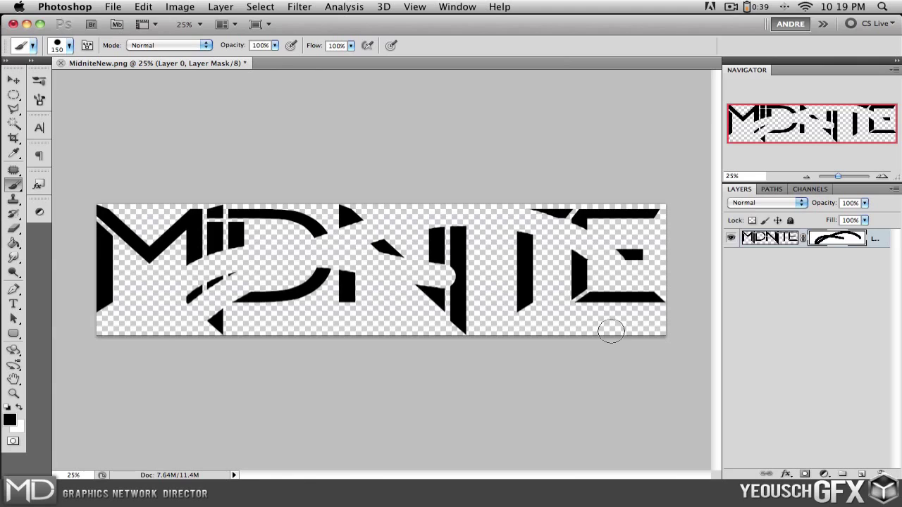
Delete the layer mask from Layer 0 via its thumbnail's context menu
{"action": "right_click", "coordinate": [837, 239]}
{"action": "left_click", "coordinate": [762, 265]}
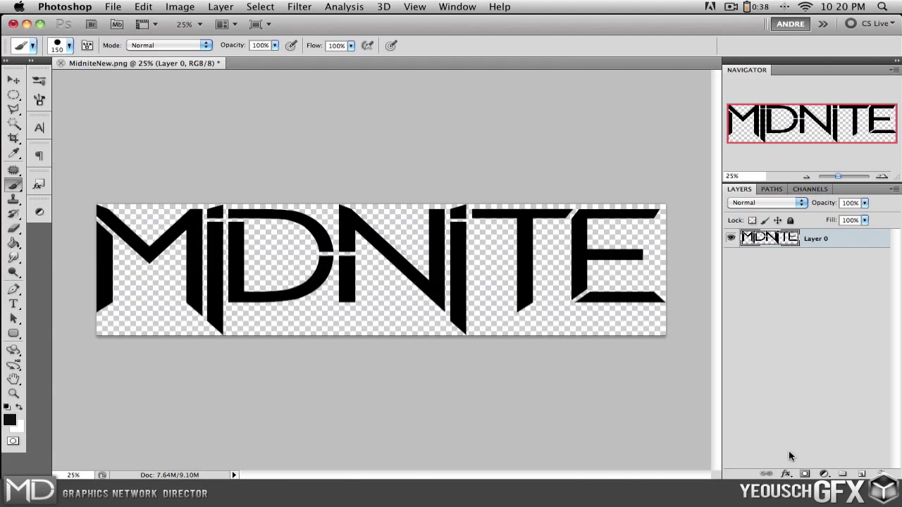
Open the Layer Style dialog for Layer 0 and move it aside to see the logo
{"action": "left_click", "coordinate": [785, 474]}
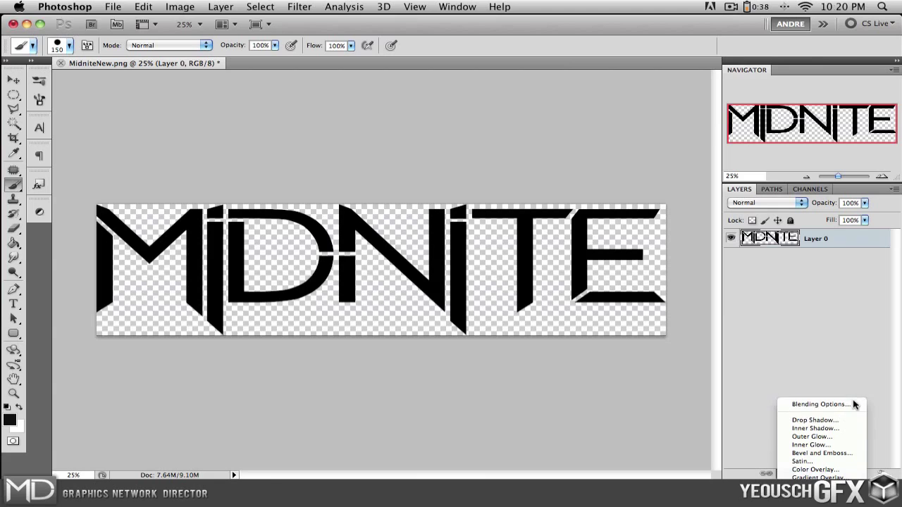
{"action": "left_click", "coordinate": [849, 223]}
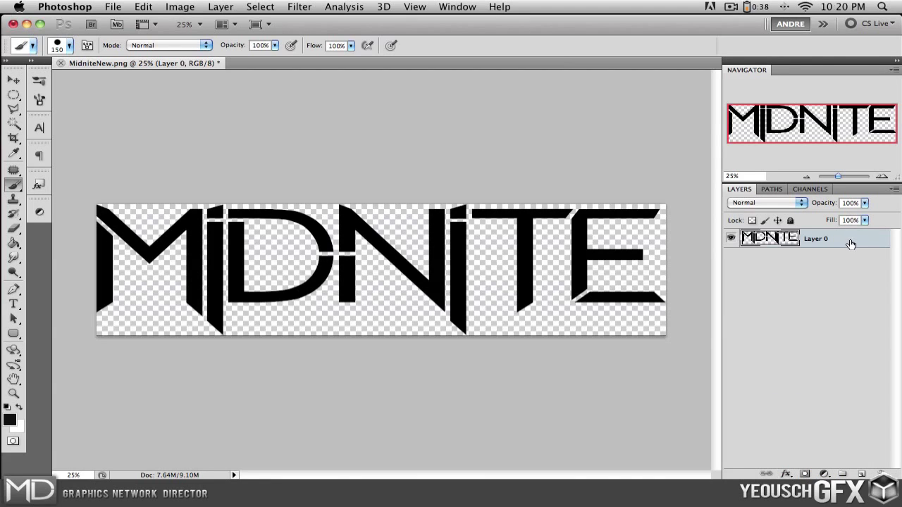
{"action": "double_click", "coordinate": [850, 243]}
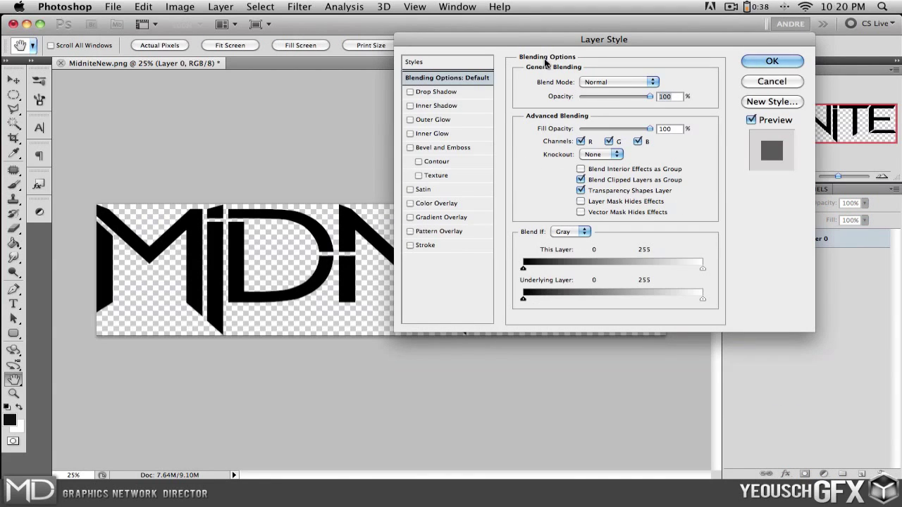
{"action": "left_click_drag", "start_coordinate": [544, 41], "coordinate": [514, 43]}
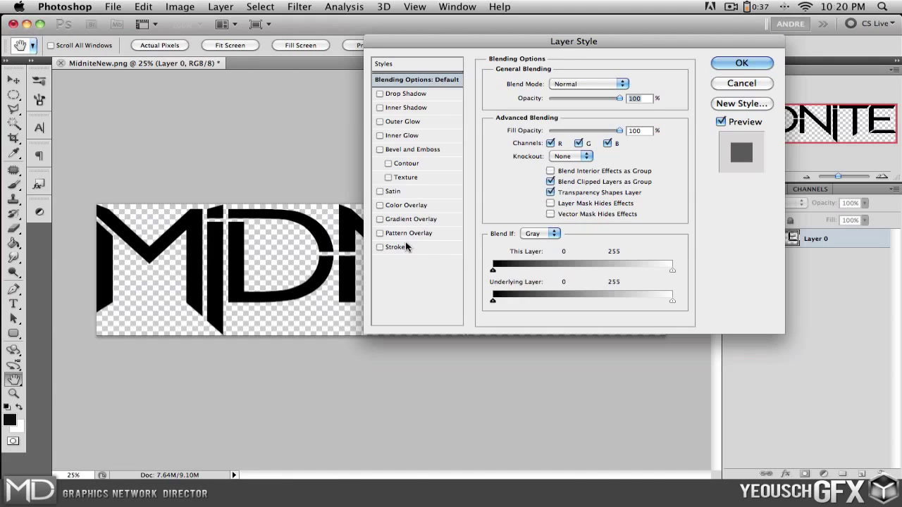
Enable Pattern Overlay on the letters using the dark striped pattern
{"action": "left_click", "coordinate": [381, 233]}
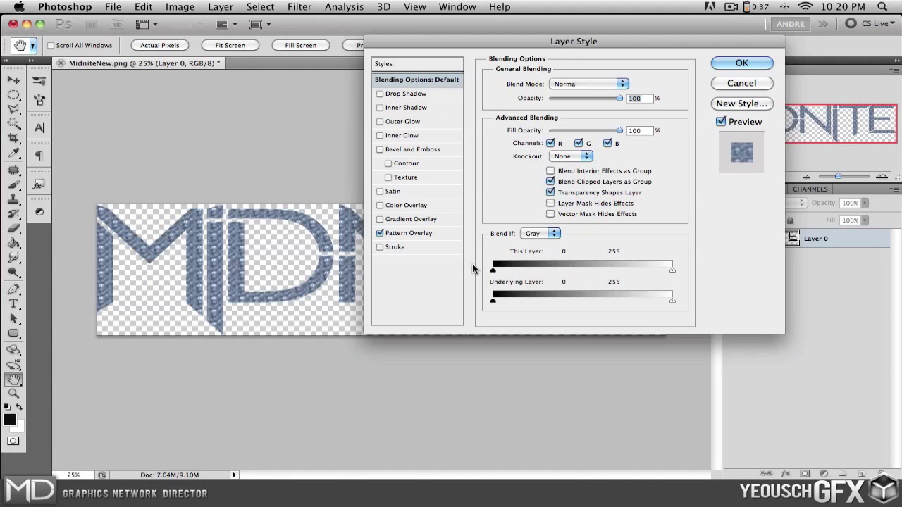
{"action": "left_click", "coordinate": [423, 233]}
{"action": "left_click", "coordinate": [572, 133]}
{"action": "left_click", "coordinate": [572, 174]}
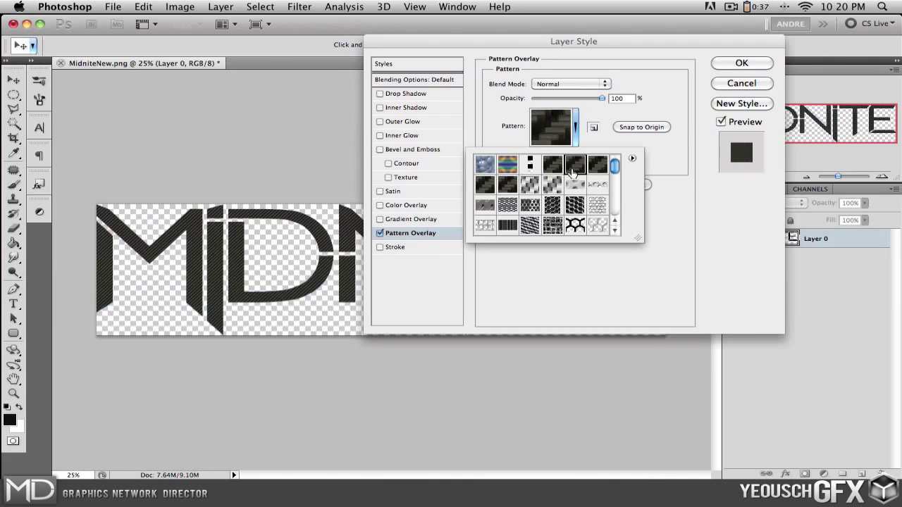
{"action": "left_click", "coordinate": [658, 260]}
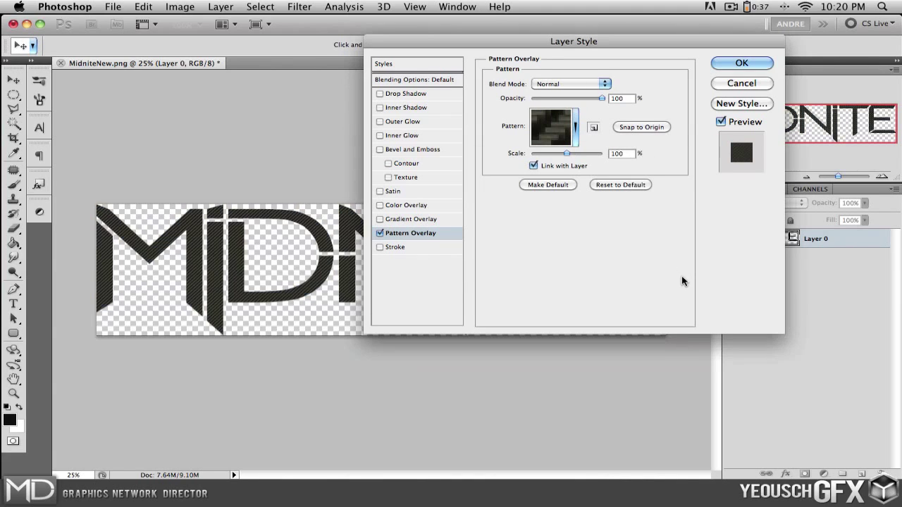
Try a grey Gradient Overlay and a red Color Overlay, then turn both off
{"action": "left_click", "coordinate": [380, 220]}
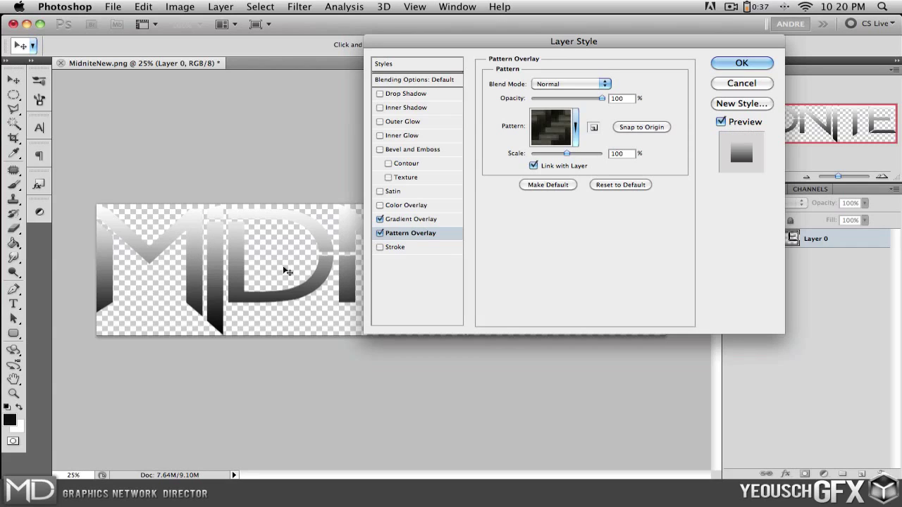
{"action": "left_click", "coordinate": [395, 224]}
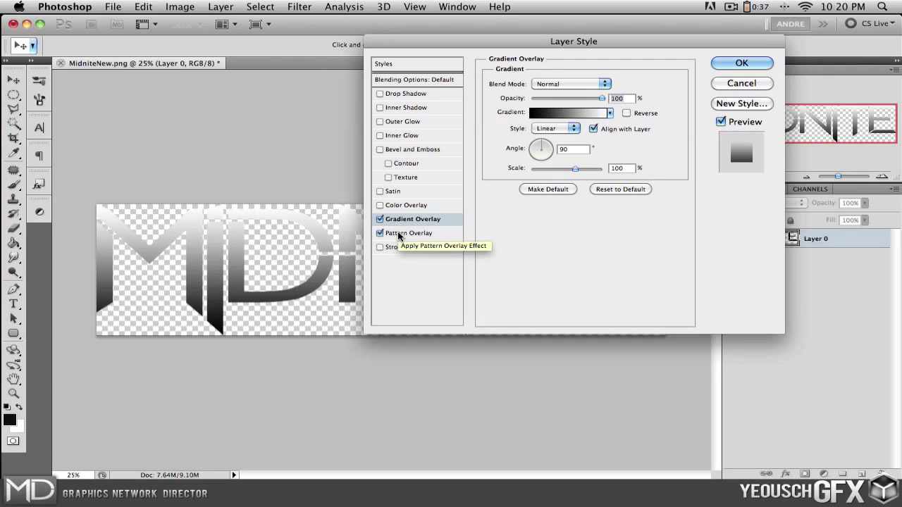
{"action": "left_click", "coordinate": [399, 236]}
{"action": "left_click", "coordinate": [396, 205]}
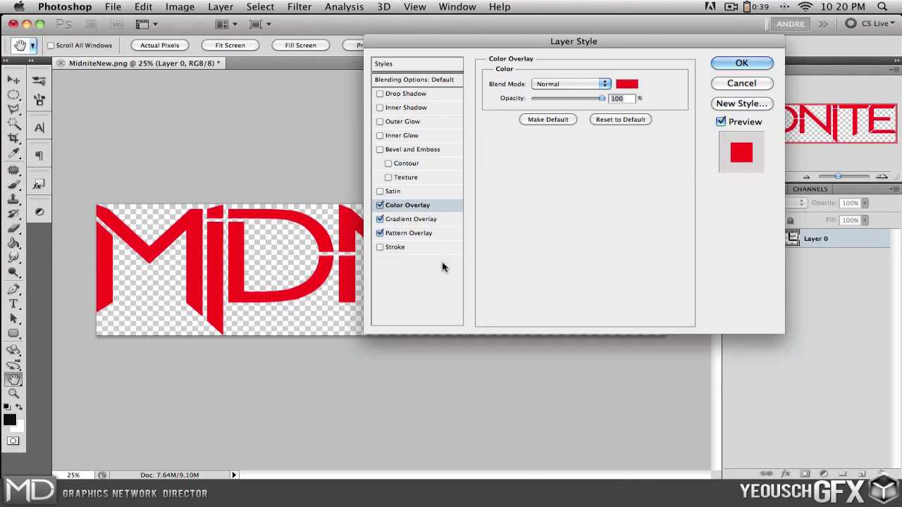
{"action": "left_click", "coordinate": [381, 205]}
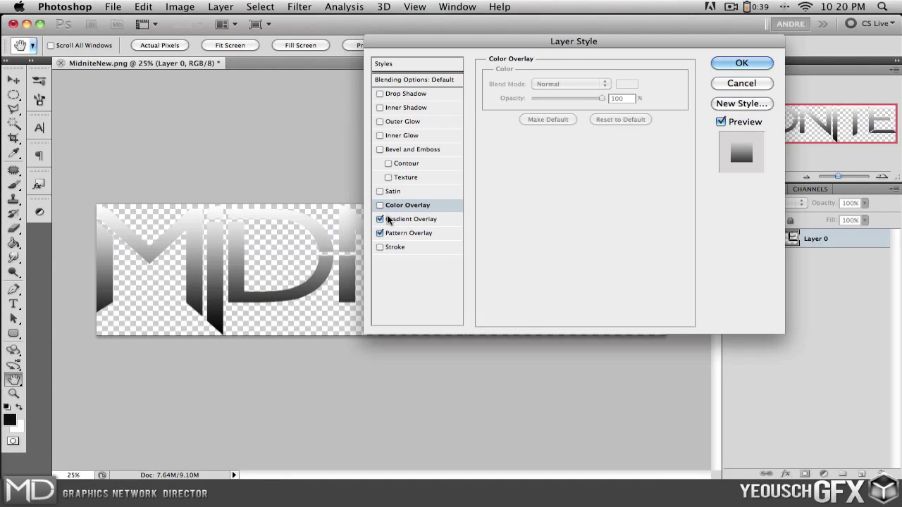
{"action": "left_click", "coordinate": [381, 221]}
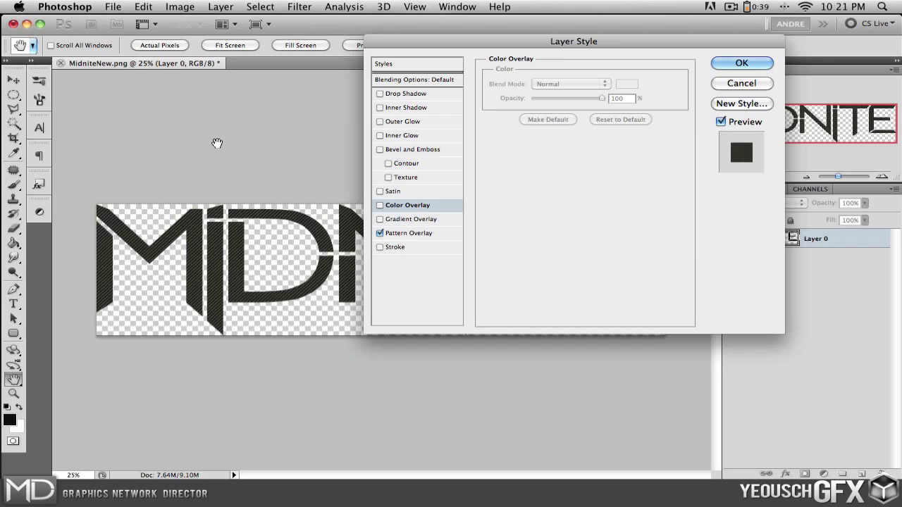
{"action": "key", "text": "F8"}
{"action": "key", "text": "F8"}
Re-enable Gradient Overlay, trying Multiply and Overlay blends, then Normal at reduced opacity
{"action": "left_click", "coordinate": [430, 234]}
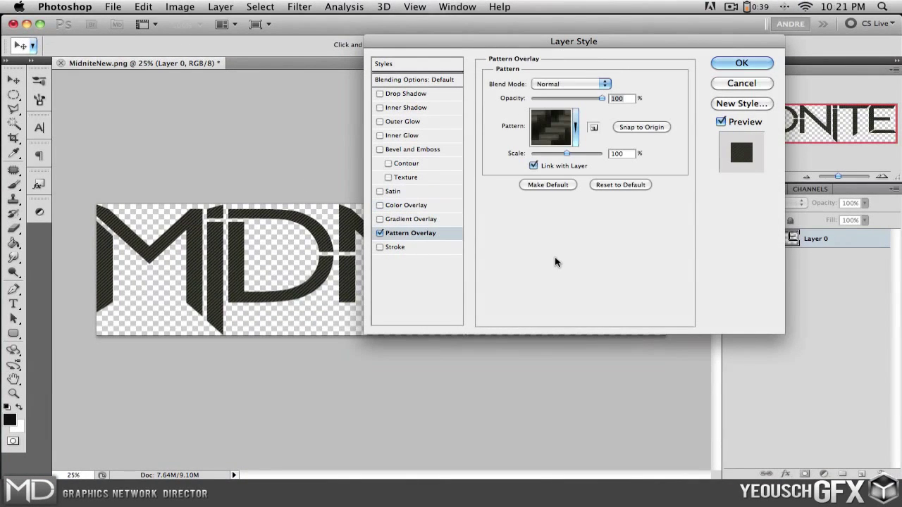
{"action": "left_click", "coordinate": [421, 220]}
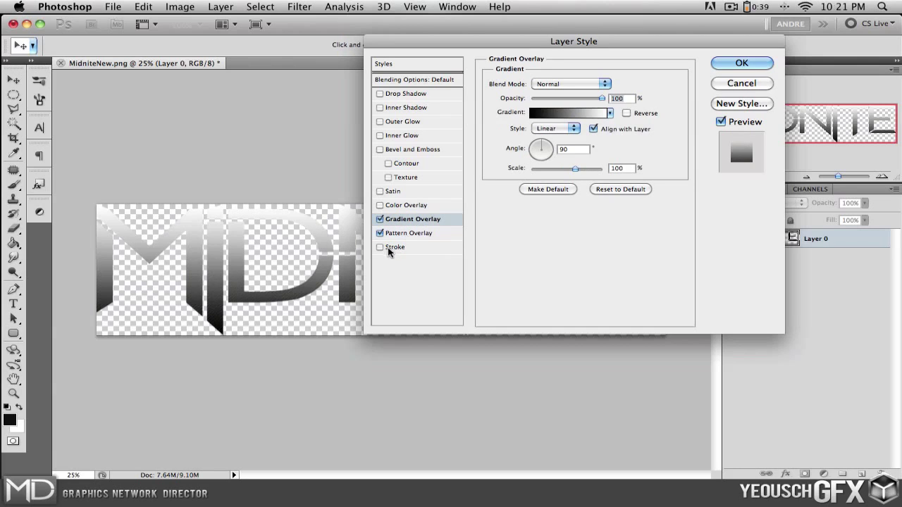
{"action": "left_click", "coordinate": [579, 84]}
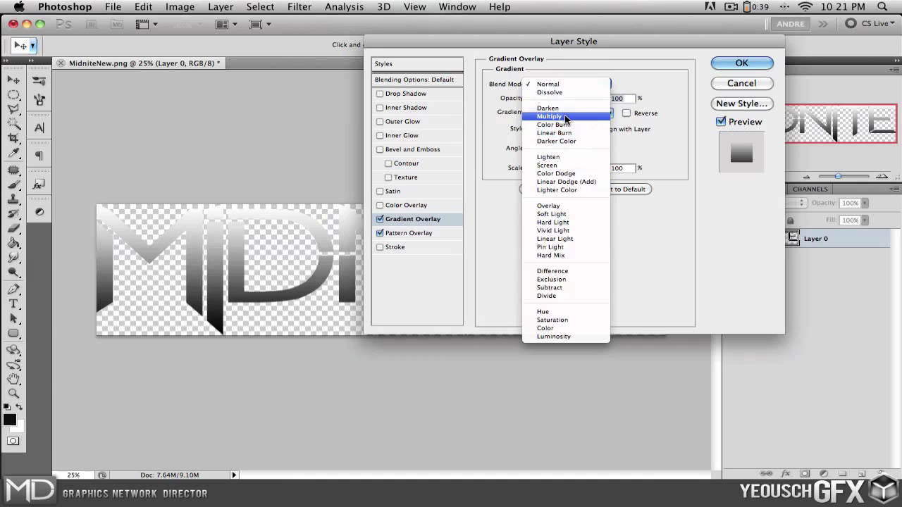
{"action": "left_click", "coordinate": [556, 116]}
{"action": "left_click", "coordinate": [550, 84]}
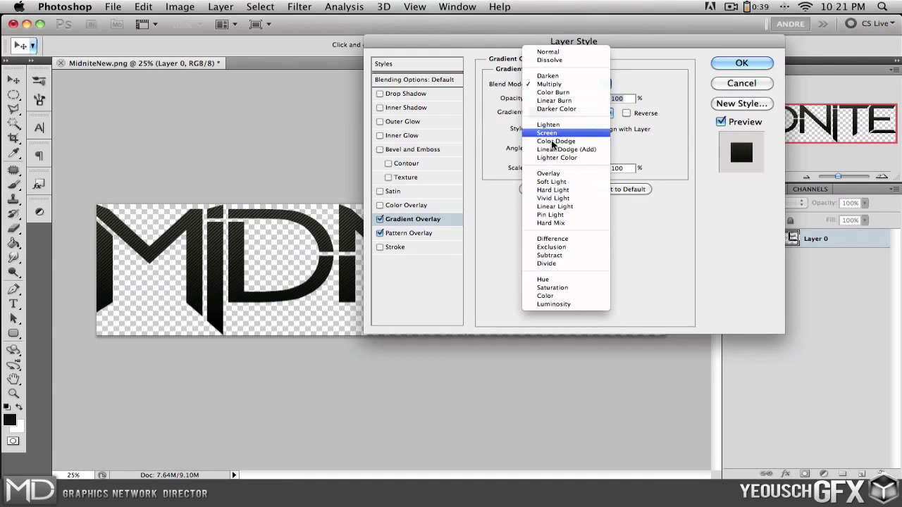
{"action": "left_click", "coordinate": [556, 178]}
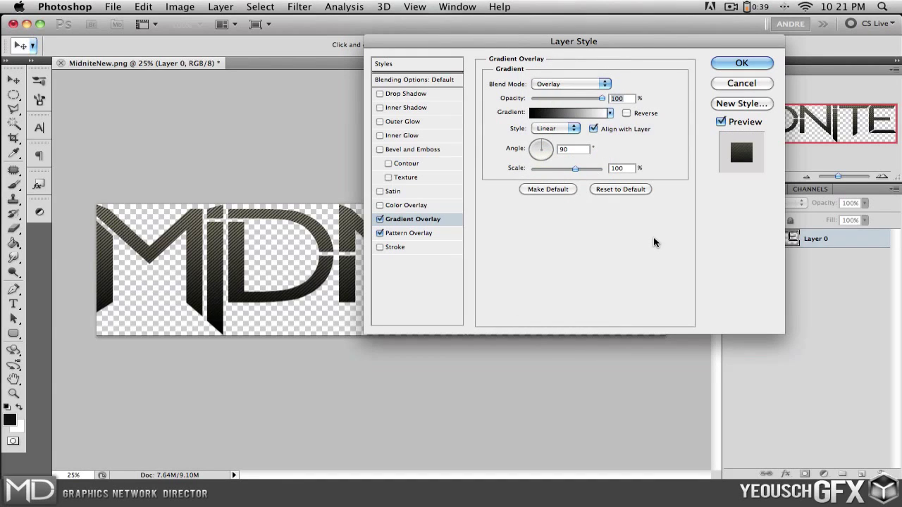
{"action": "left_click", "coordinate": [597, 84]}
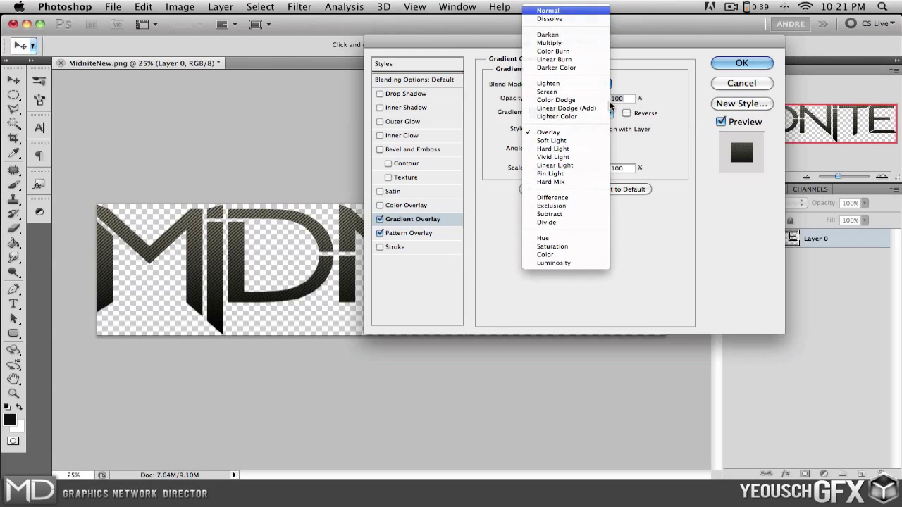
{"action": "left_click_drag", "start_coordinate": [597, 98], "coordinate": [582, 99]}
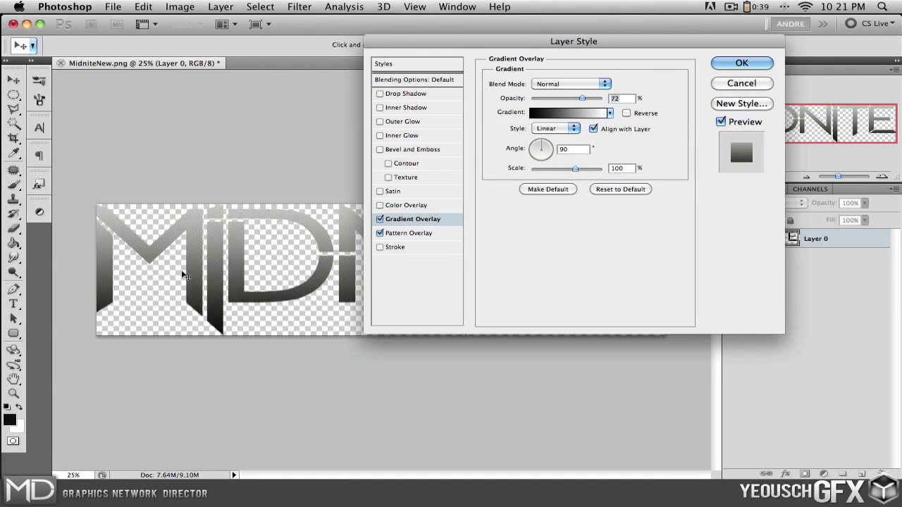
Add a red Color Overlay set to the Color blend mode
{"action": "left_click", "coordinate": [380, 205]}
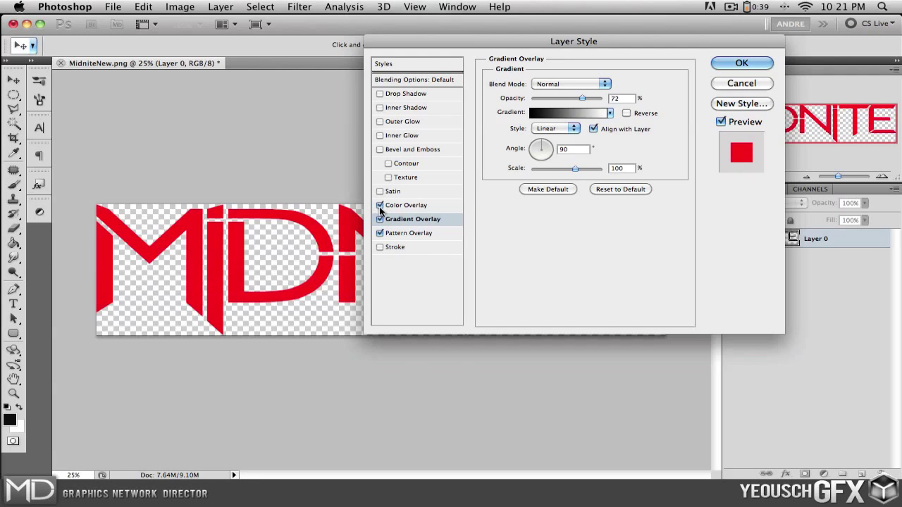
{"action": "left_click", "coordinate": [436, 205]}
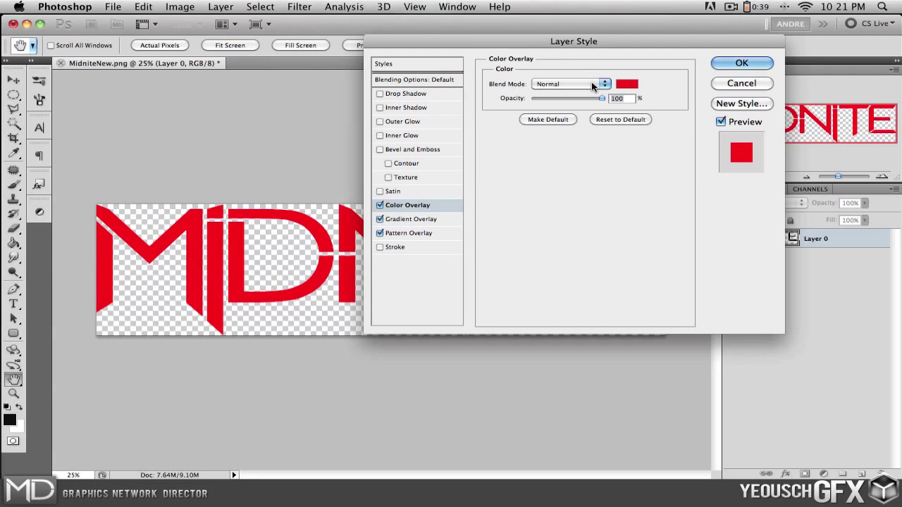
{"action": "left_click", "coordinate": [592, 85]}
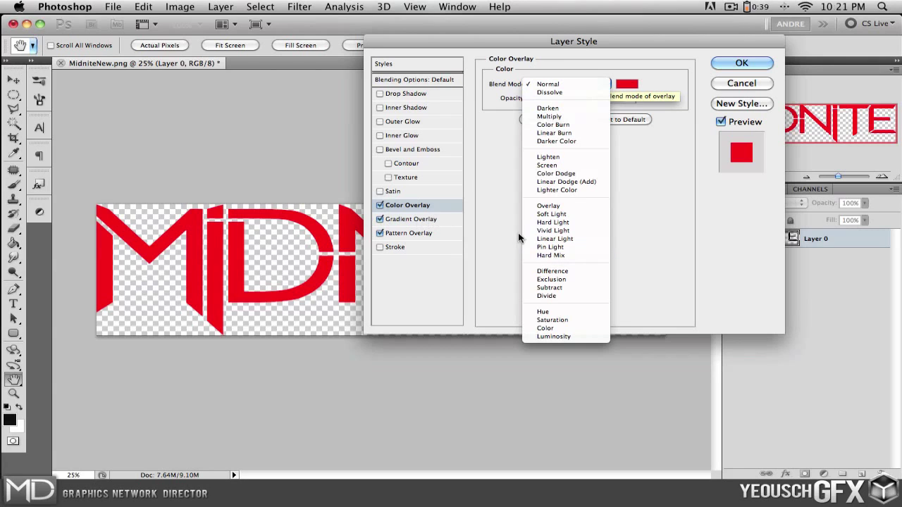
{"action": "left_click", "coordinate": [564, 329]}
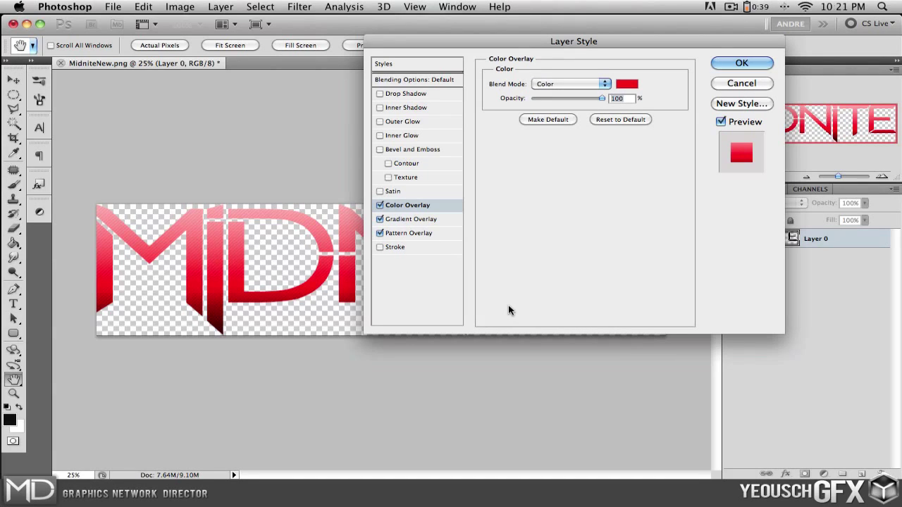
Discard the style changes, then apply Drop Shadow and Inner Shadow to Layer 0
{"action": "left_click", "coordinate": [741, 83]}
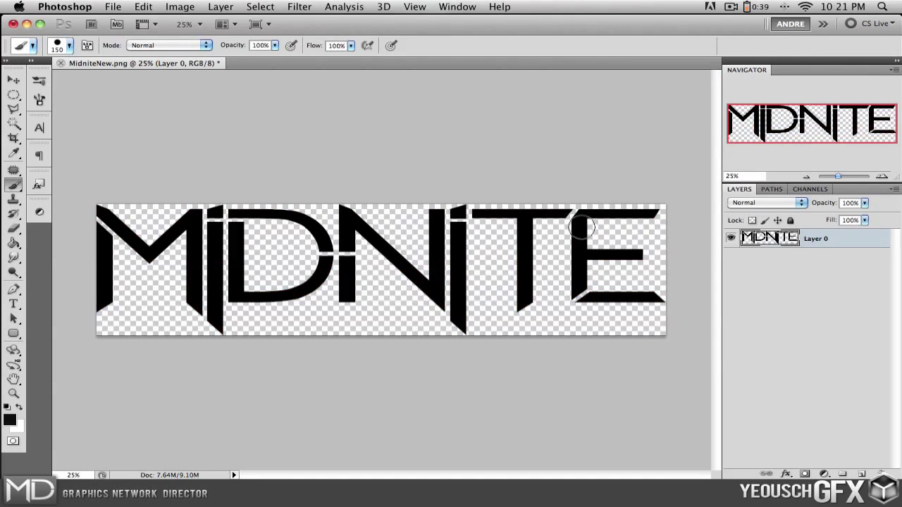
{"action": "double_click", "coordinate": [847, 241]}
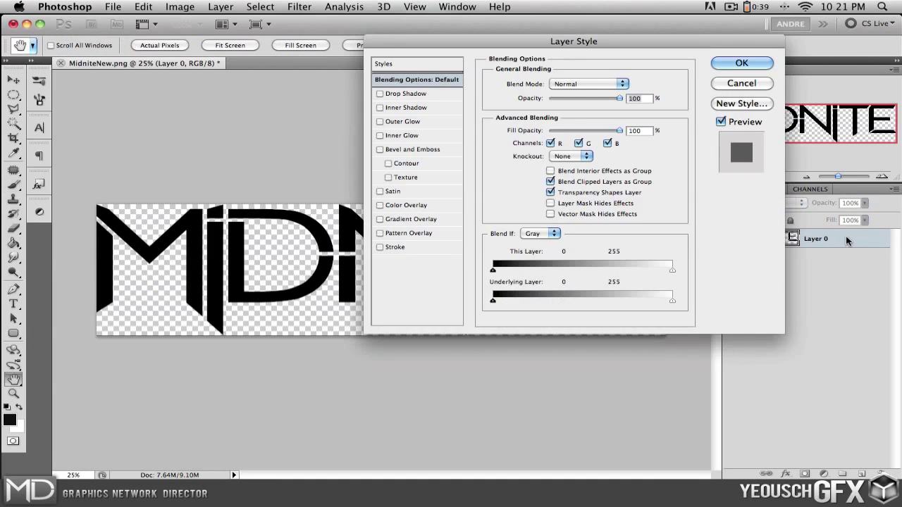
{"action": "left_click", "coordinate": [379, 93]}
{"action": "left_click", "coordinate": [382, 108]}
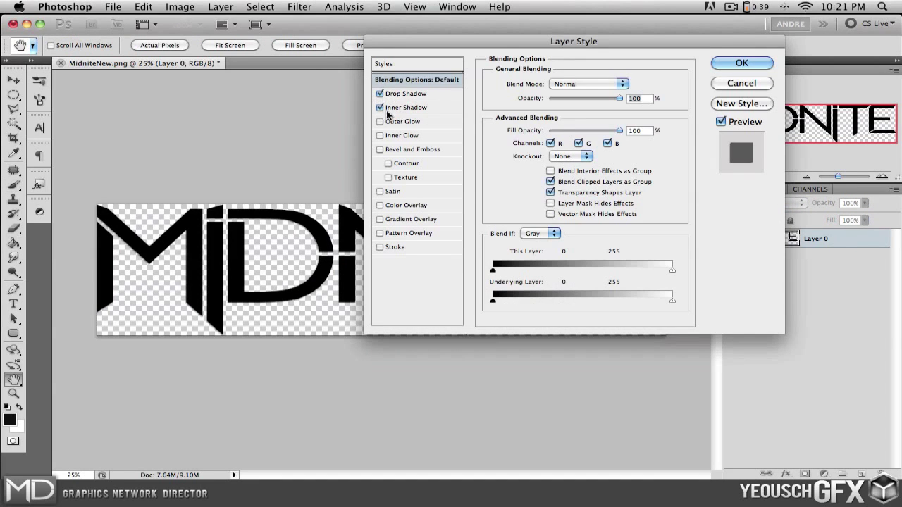
{"action": "left_click", "coordinate": [726, 65]}
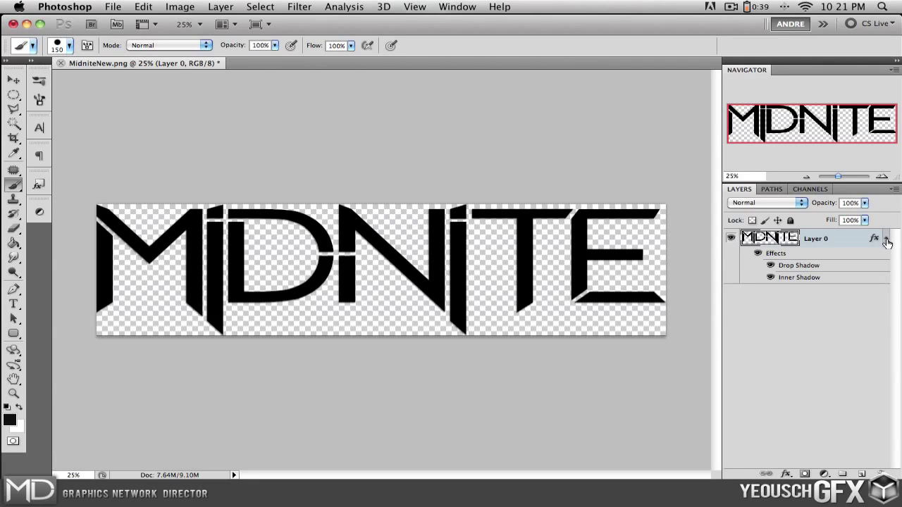
{"action": "left_click", "coordinate": [886, 240]}
{"action": "left_click", "coordinate": [885, 241]}
{"action": "left_click", "coordinate": [886, 240]}
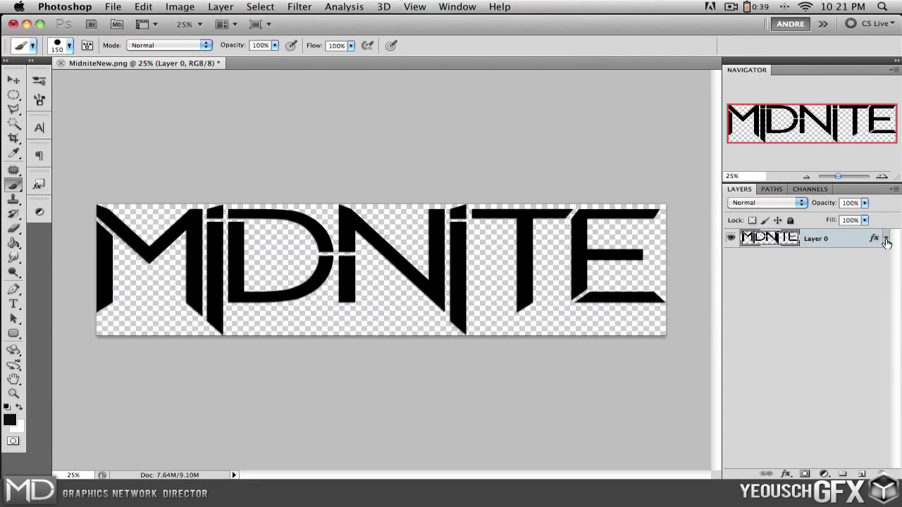
{"action": "left_click", "coordinate": [886, 241]}
Split Layer 0's effects into separate layers, inspect them, then undo the split
{"action": "right_click", "coordinate": [873, 239]}
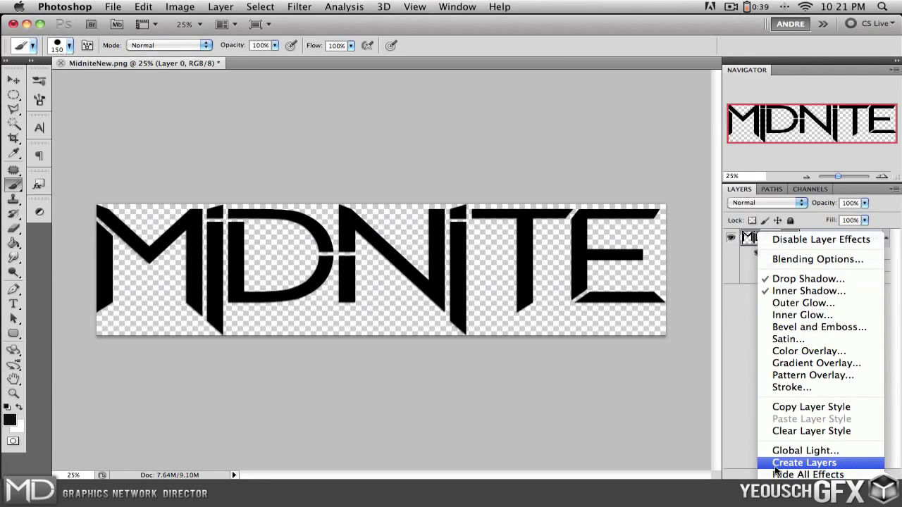
{"action": "left_click", "coordinate": [838, 468]}
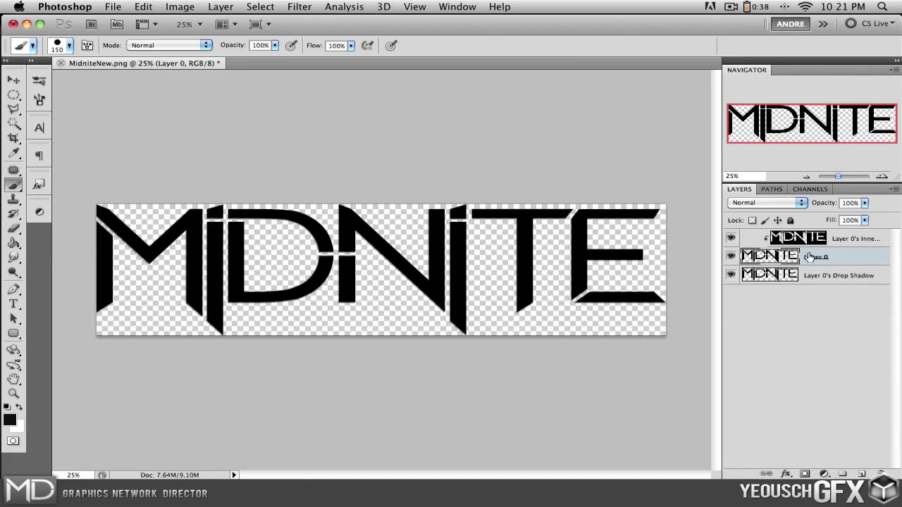
{"action": "left_click", "coordinate": [846, 240]}
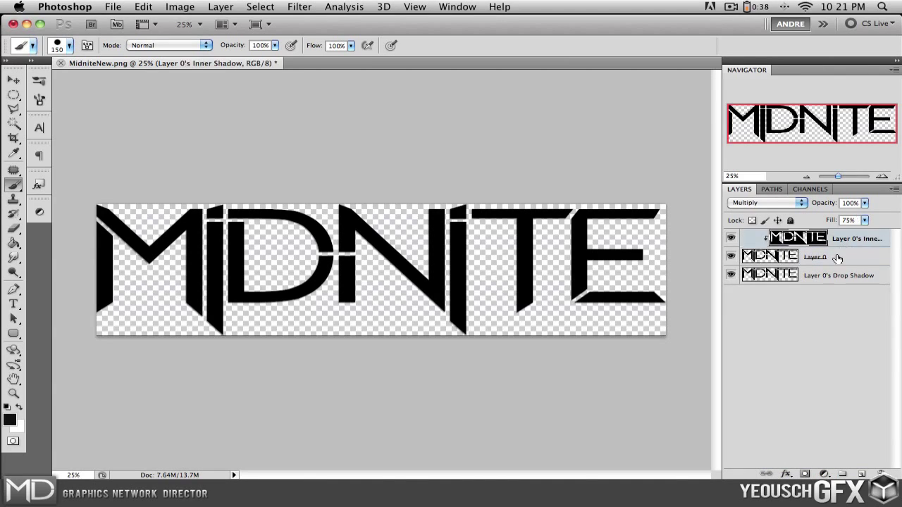
{"action": "left_click", "coordinate": [838, 256]}
{"action": "left_click", "coordinate": [817, 275]}
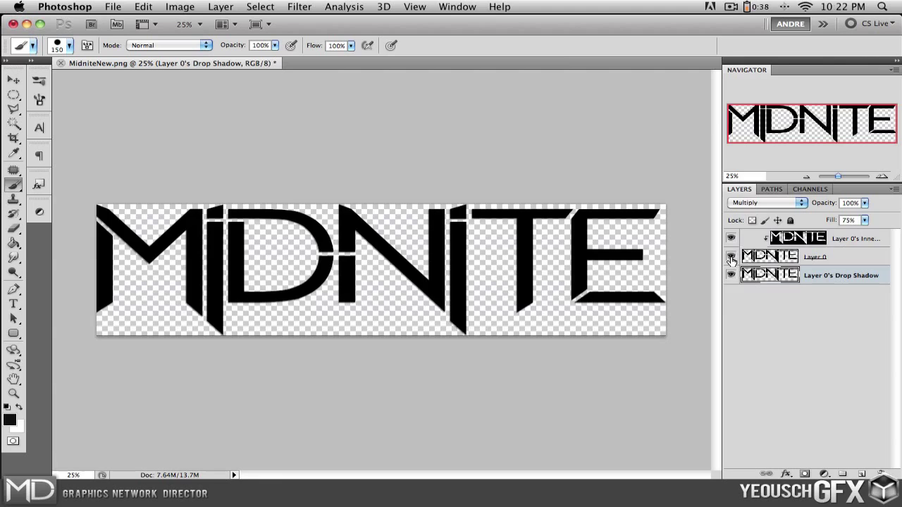
{"action": "left_click_drag", "start_coordinate": [731, 259], "coordinate": [733, 238]}
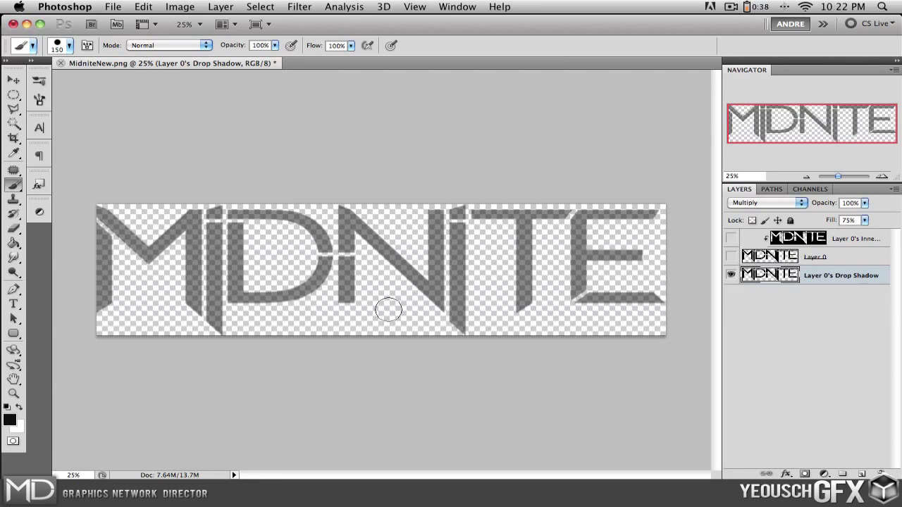
{"action": "key", "text": "v"}
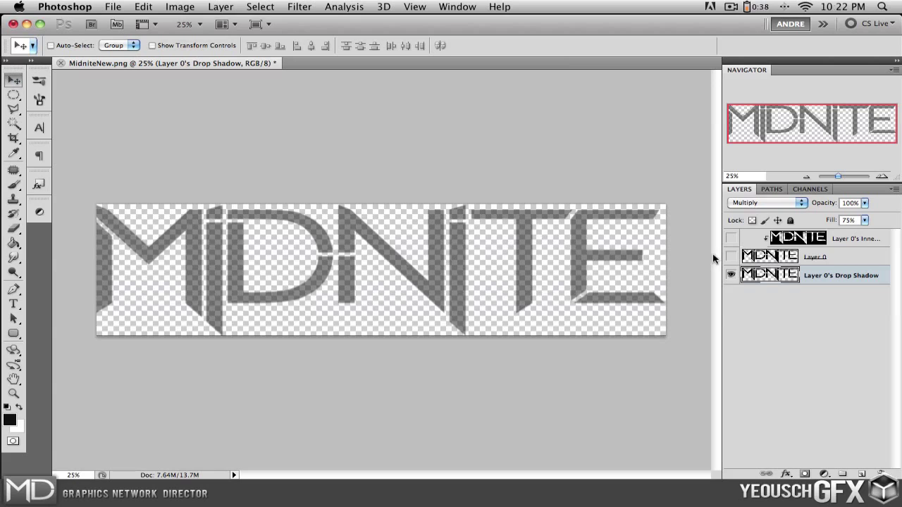
{"action": "left_click_drag", "start_coordinate": [729, 259], "coordinate": [729, 236]}
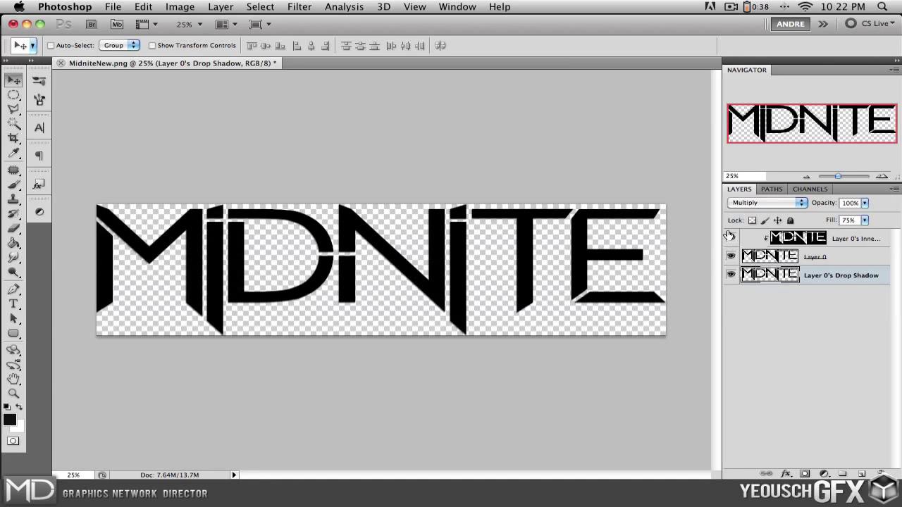
{"action": "key", "text": "super+z"}
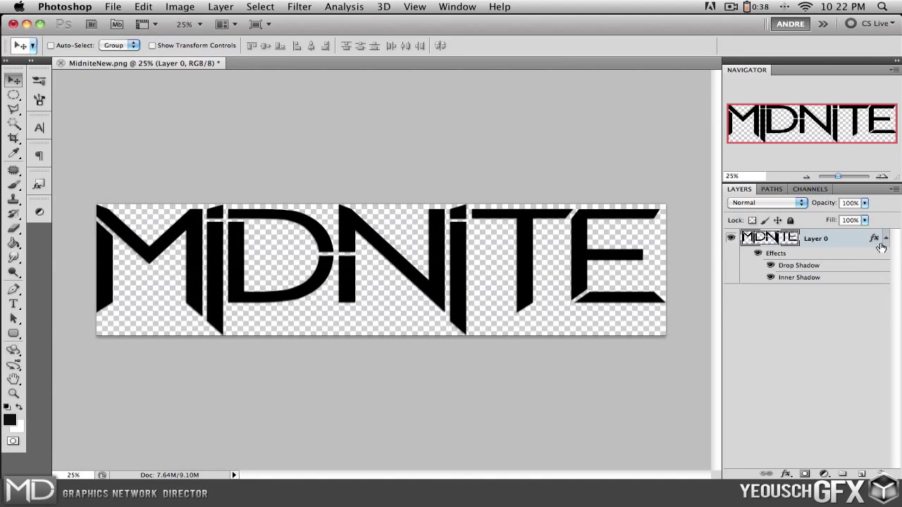
Add a new empty Layer 1 and hide the MIDNITE logo layer
{"action": "left_click", "coordinate": [885, 239]}
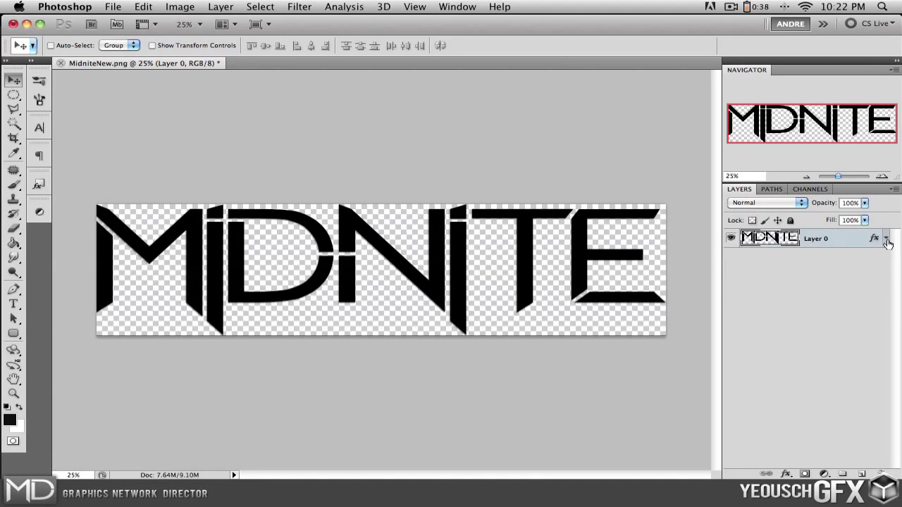
{"action": "left_click", "coordinate": [861, 474]}
{"action": "left_click", "coordinate": [731, 256]}
Give Layer 1 Drop Shadow, Gradient Overlay and Inner Shadow effects
{"action": "double_click", "coordinate": [850, 241]}
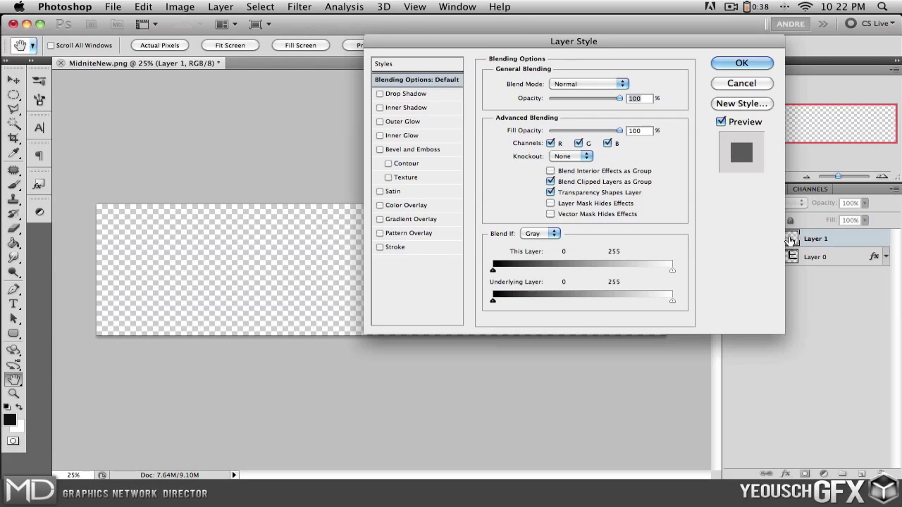
{"action": "left_click", "coordinate": [379, 94]}
{"action": "left_click", "coordinate": [381, 219]}
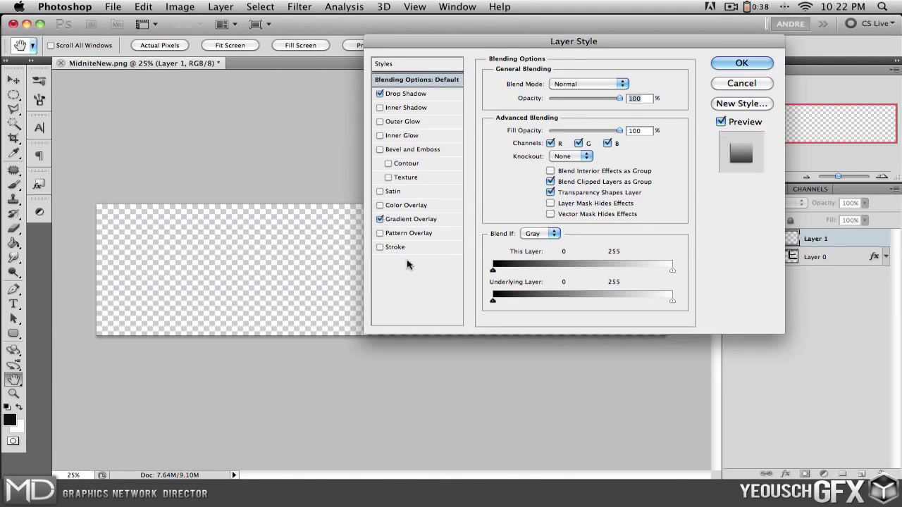
{"action": "left_click", "coordinate": [380, 108]}
{"action": "left_click", "coordinate": [741, 63]}
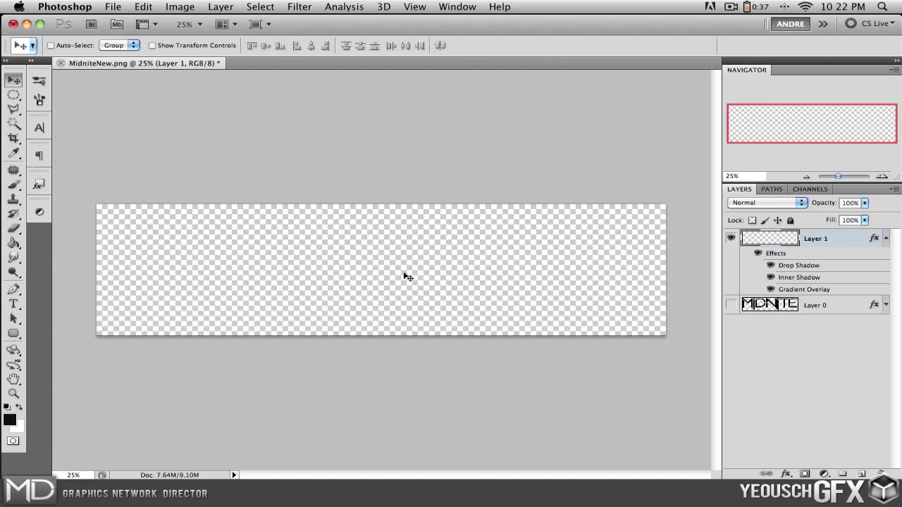
Draw a gradient-styled rectangle across the canvas centre on Layer 1, then delete Layer 1
{"action": "key", "text": "b"}
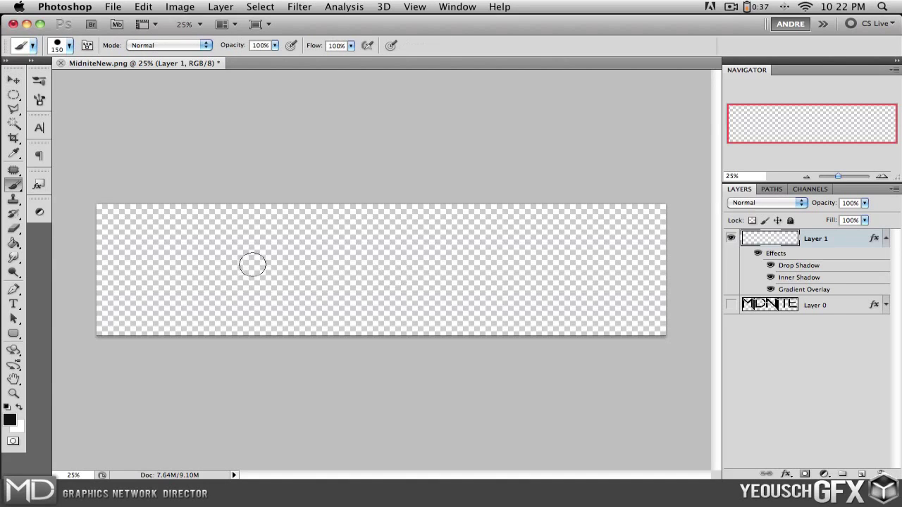
{"action": "left_click", "coordinate": [14, 95]}
{"action": "right_click", "coordinate": [14, 95]}
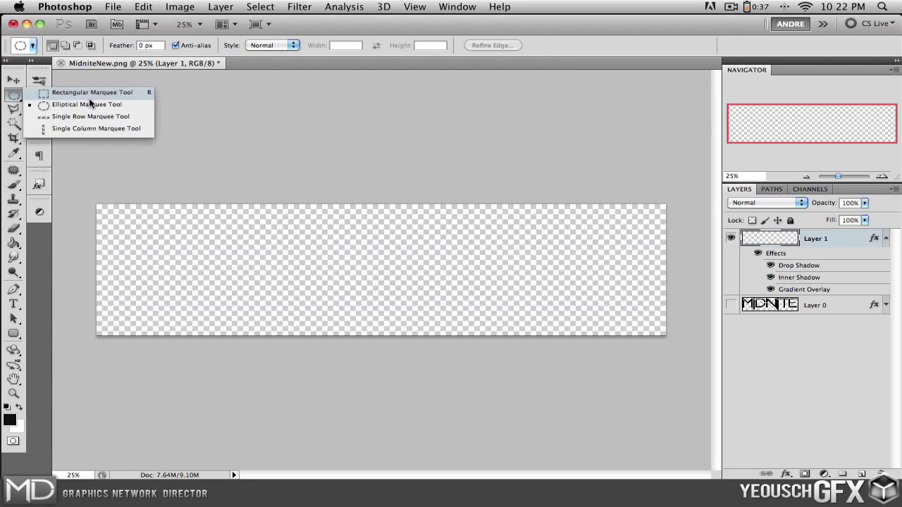
{"action": "left_click", "coordinate": [89, 92]}
{"action": "right_click", "coordinate": [11, 336]}
{"action": "left_click", "coordinate": [71, 329]}
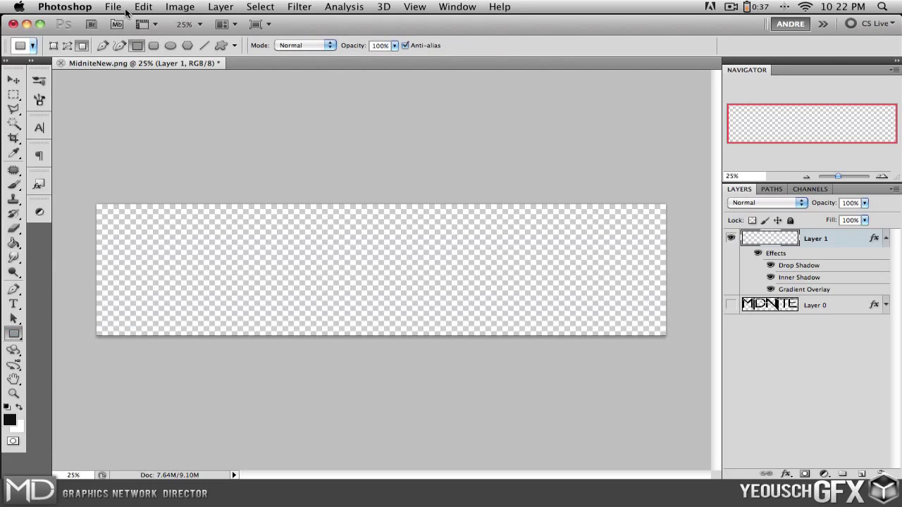
{"action": "left_click_drag", "start_coordinate": [228, 233], "coordinate": [600, 313]}
{"action": "left_click", "coordinate": [14, 80]}
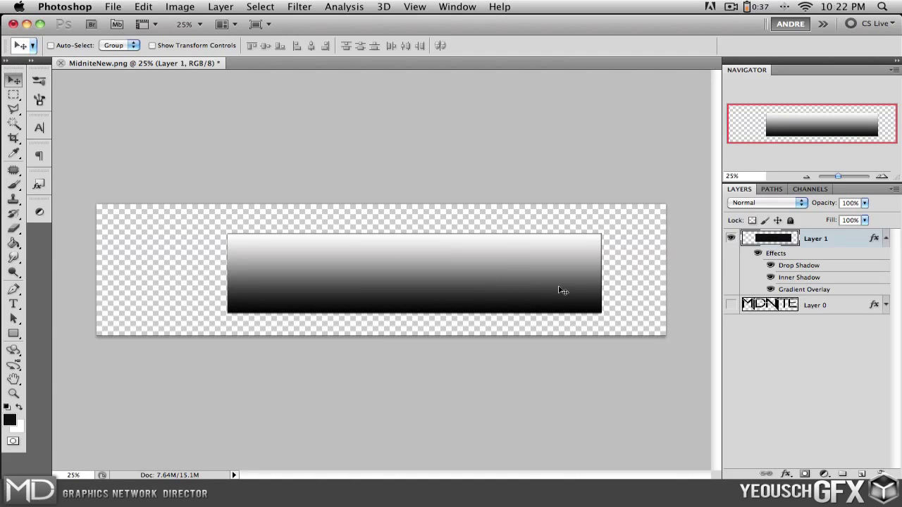
{"action": "key", "text": "Delete"}
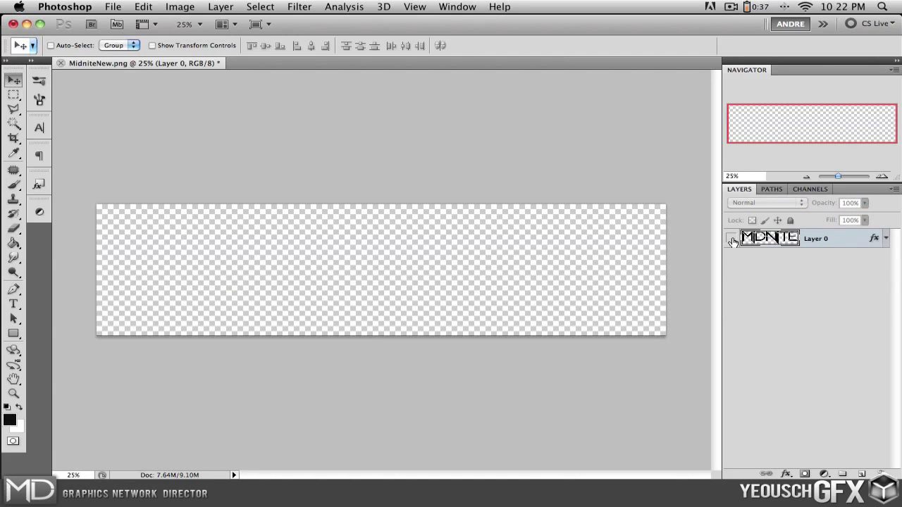
Show and duplicate the logo layer, then give Layer 0 a green Color Overlay
{"action": "left_click", "coordinate": [731, 239]}
{"action": "left_click_drag", "start_coordinate": [852, 250], "coordinate": [835, 274]}
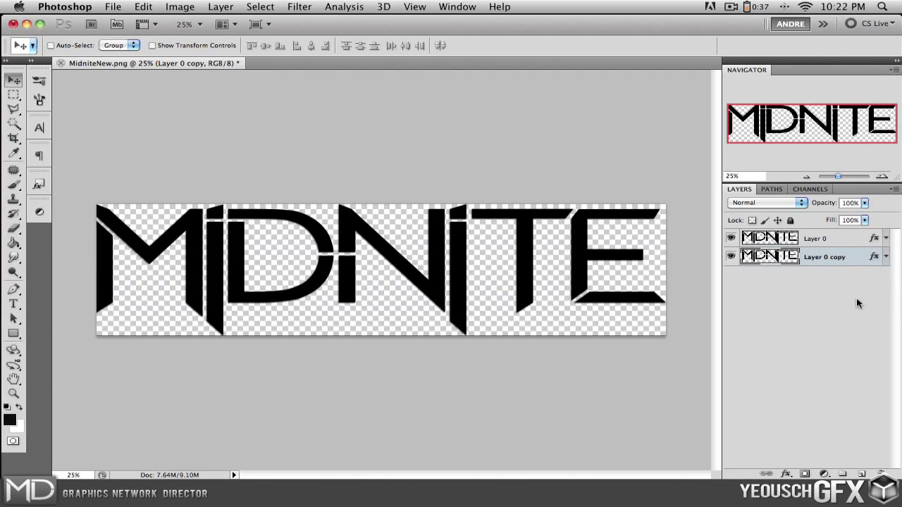
{"action": "double_click", "coordinate": [855, 241]}
{"action": "left_click", "coordinate": [380, 205]}
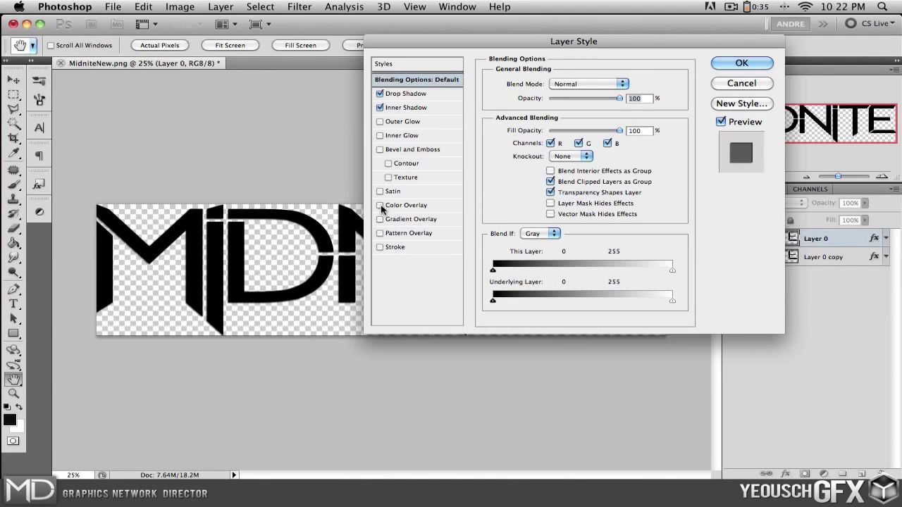
{"action": "left_click", "coordinate": [405, 205]}
{"action": "left_click", "coordinate": [626, 84]}
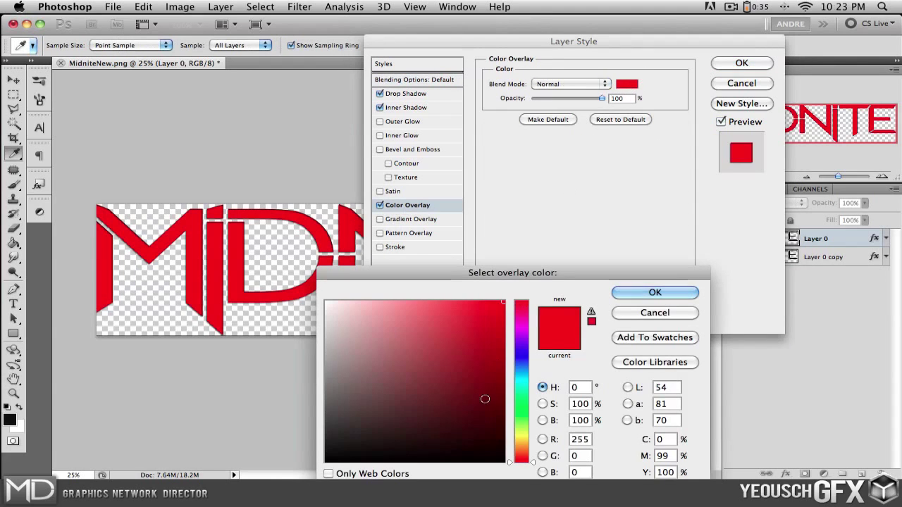
{"action": "left_click_drag", "start_coordinate": [523, 409], "coordinate": [523, 380]}
{"action": "left_click", "coordinate": [415, 367]}
{"action": "left_click", "coordinate": [638, 293]}
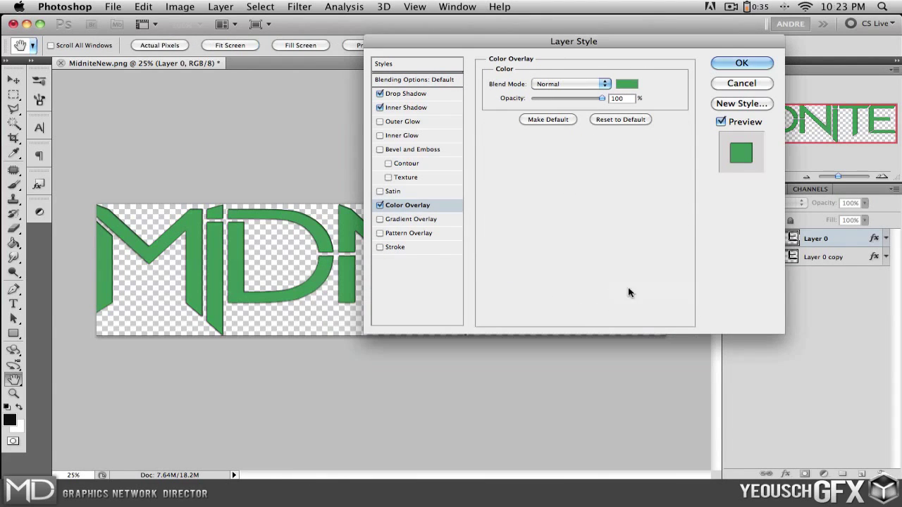
{"action": "left_click", "coordinate": [759, 66]}
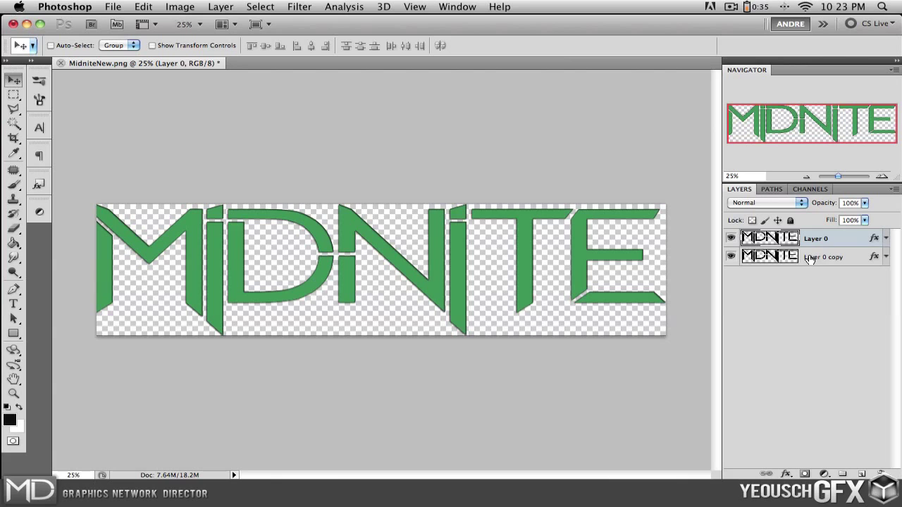
Shrink the Layer 0 copy to about 30% and move it to the lower right
{"action": "left_click", "coordinate": [813, 258]}
{"action": "key", "text": "ctrl+t"}
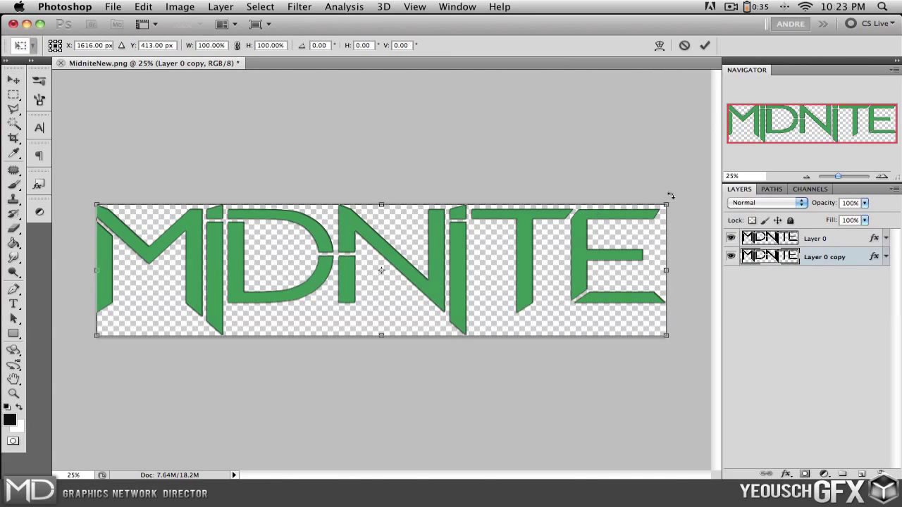
{"action": "left_click_drag", "start_coordinate": [665, 204], "coordinate": [564, 308]}
{"action": "key", "text": "Return"}
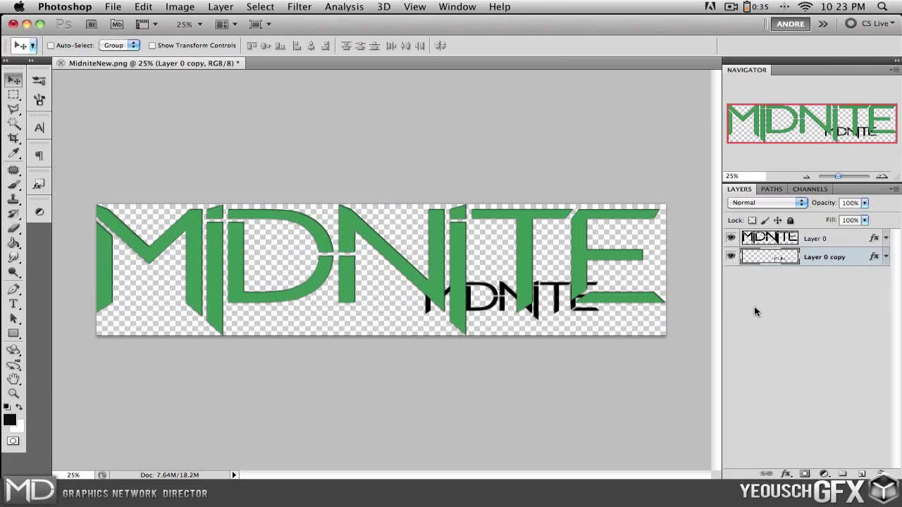
Copy Layer 0's green layer style, paste it onto Layer 0 copy, then reselect Layer 0
{"action": "right_click", "coordinate": [887, 241]}
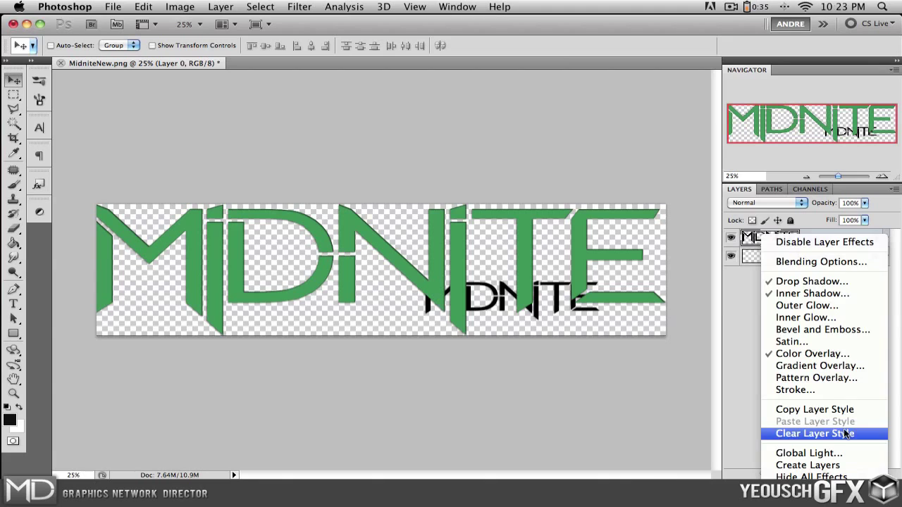
{"action": "left_click", "coordinate": [853, 409]}
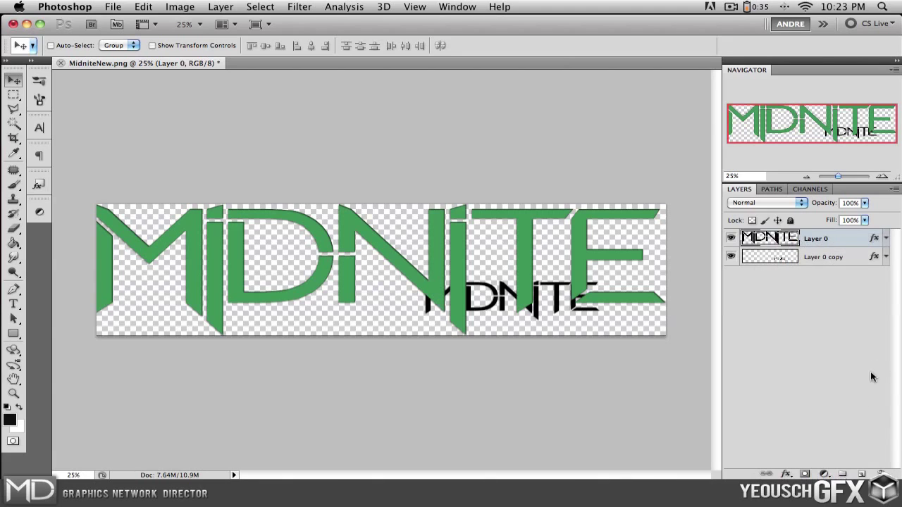
{"action": "right_click", "coordinate": [876, 258]}
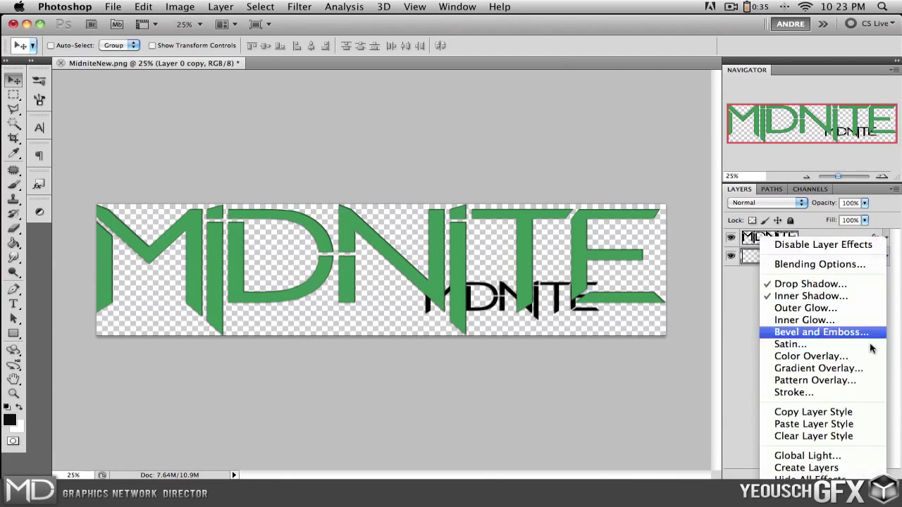
{"action": "left_click", "coordinate": [852, 424]}
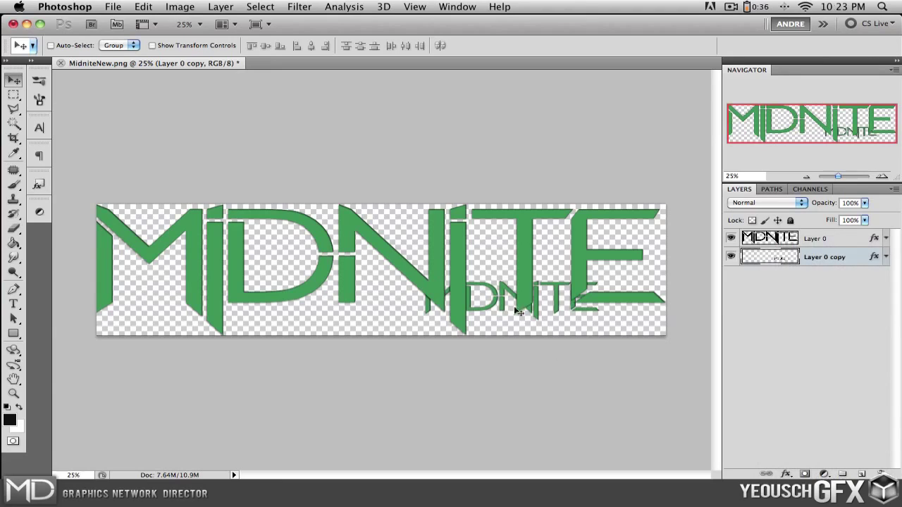
{"action": "left_click", "coordinate": [849, 240]}
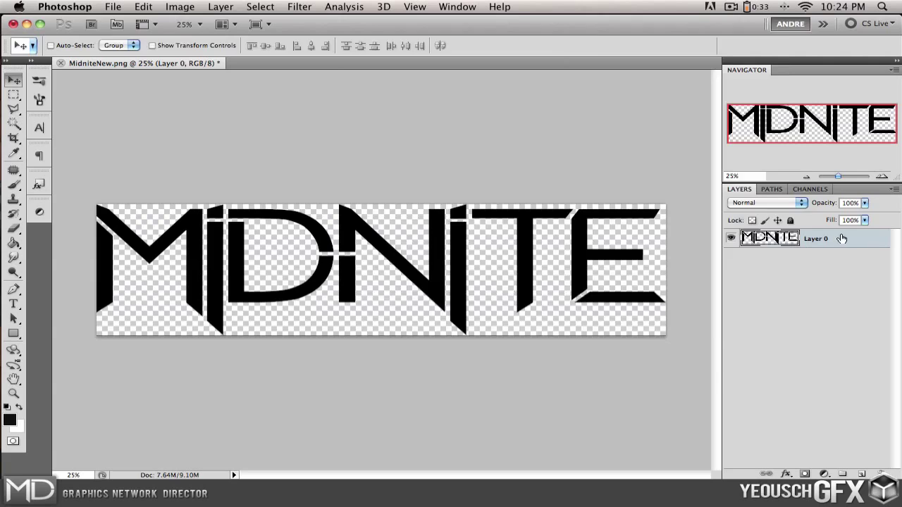
Enable Drop Shadow in Layer 0's Layer Style dialog and collapse its effects list
{"action": "double_click", "coordinate": [841, 239]}
{"action": "left_click", "coordinate": [402, 95]}
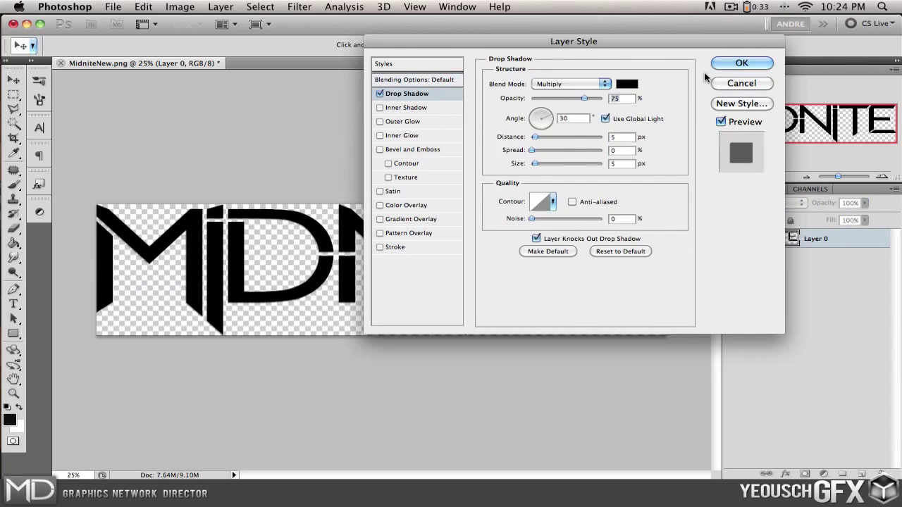
{"action": "left_click", "coordinate": [739, 64]}
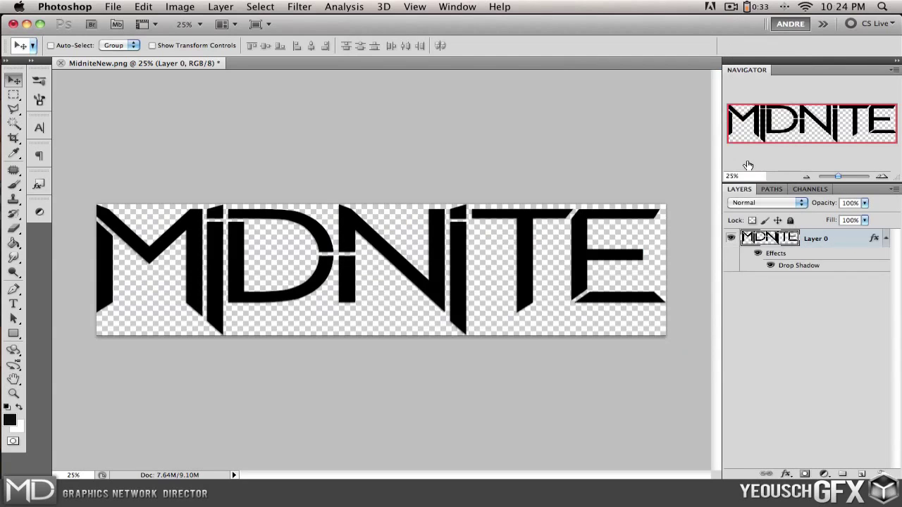
{"action": "left_click", "coordinate": [885, 239]}
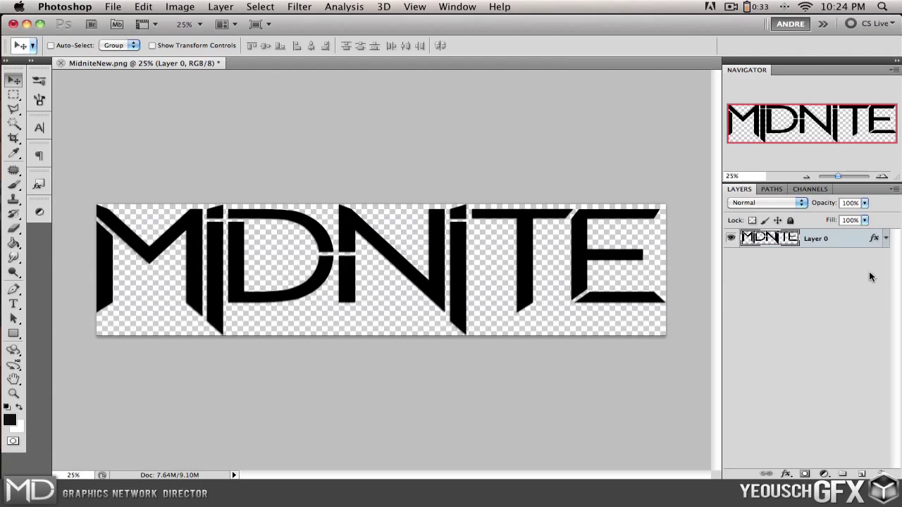
Open and dismiss Layer 0's layer, effects and thumbnail context menus without changing anything
{"action": "right_click", "coordinate": [850, 239]}
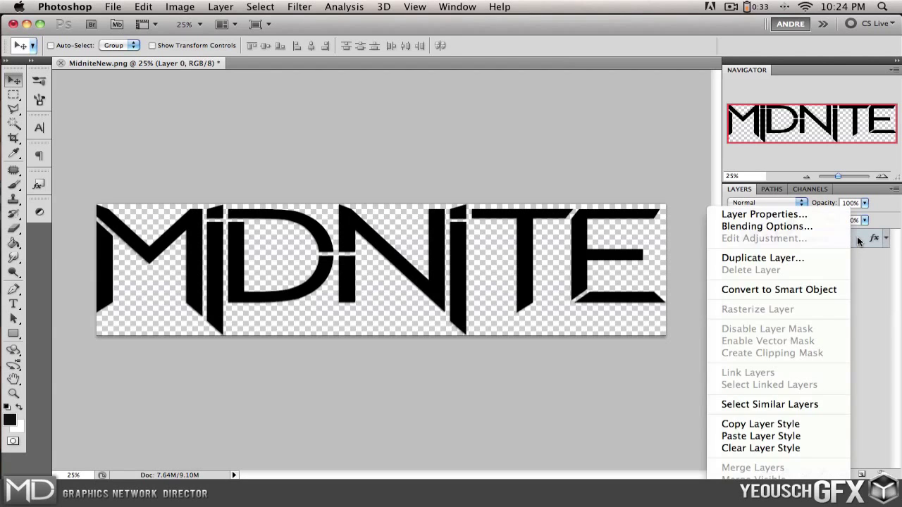
{"action": "left_click", "coordinate": [857, 236]}
{"action": "right_click", "coordinate": [885, 240]}
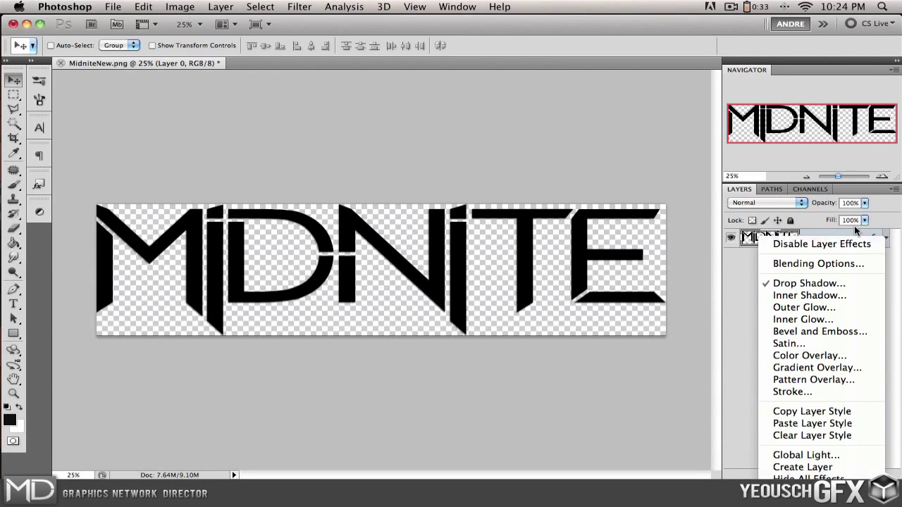
{"action": "left_click", "coordinate": [857, 233]}
{"action": "right_click", "coordinate": [885, 240]}
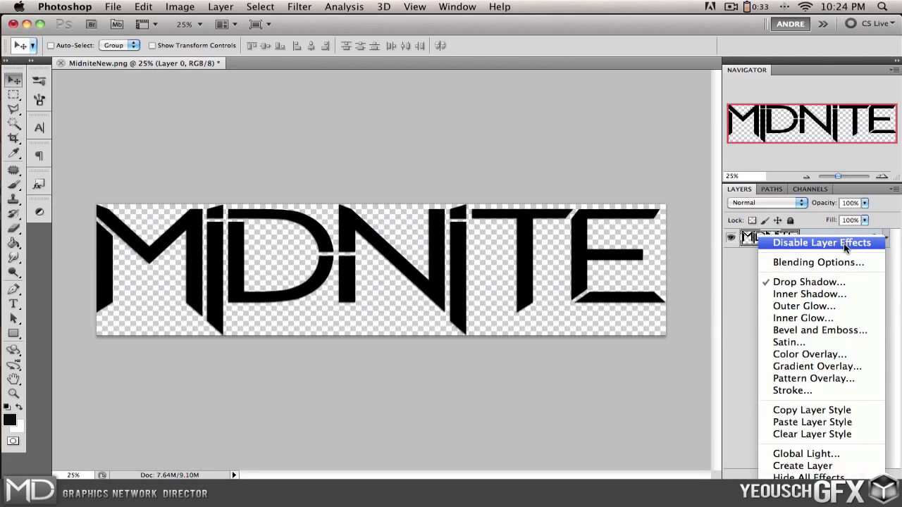
{"action": "left_click", "coordinate": [861, 225]}
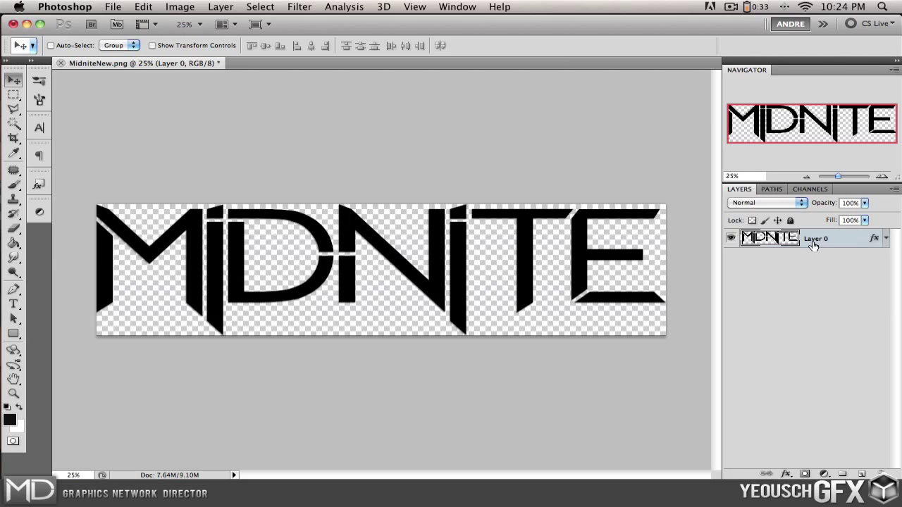
{"action": "right_click", "coordinate": [839, 243]}
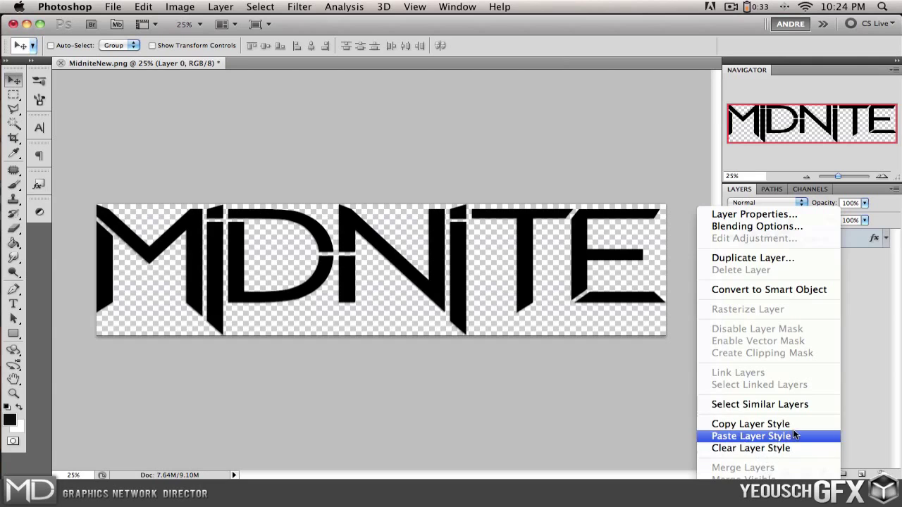
{"action": "left_click", "coordinate": [866, 305]}
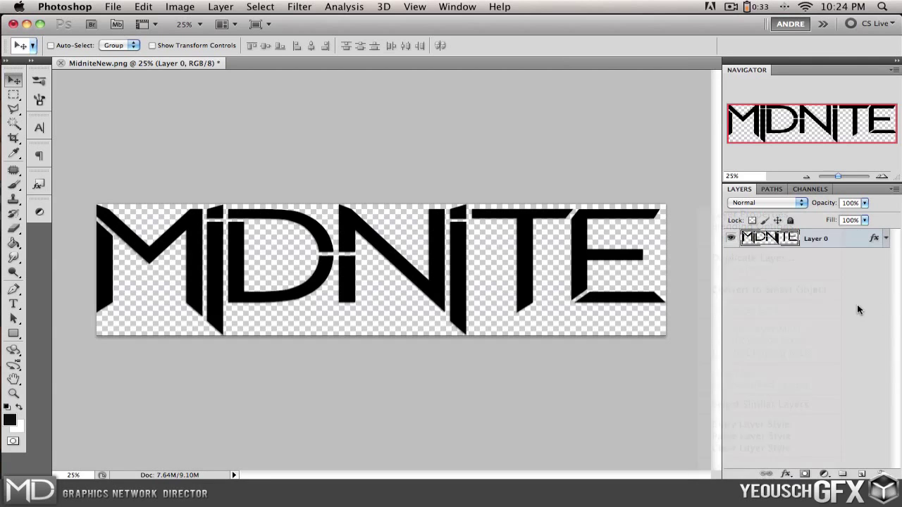
{"action": "right_click", "coordinate": [775, 237]}
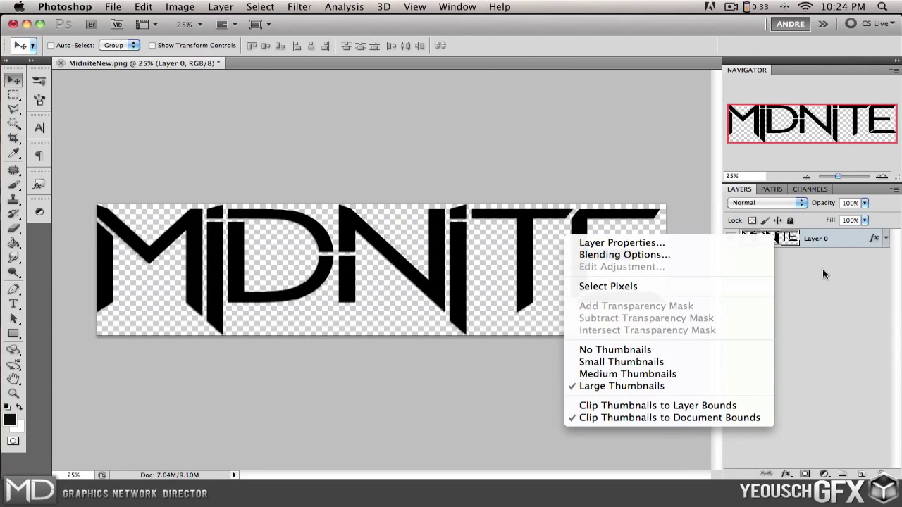
{"action": "left_click", "coordinate": [853, 239]}
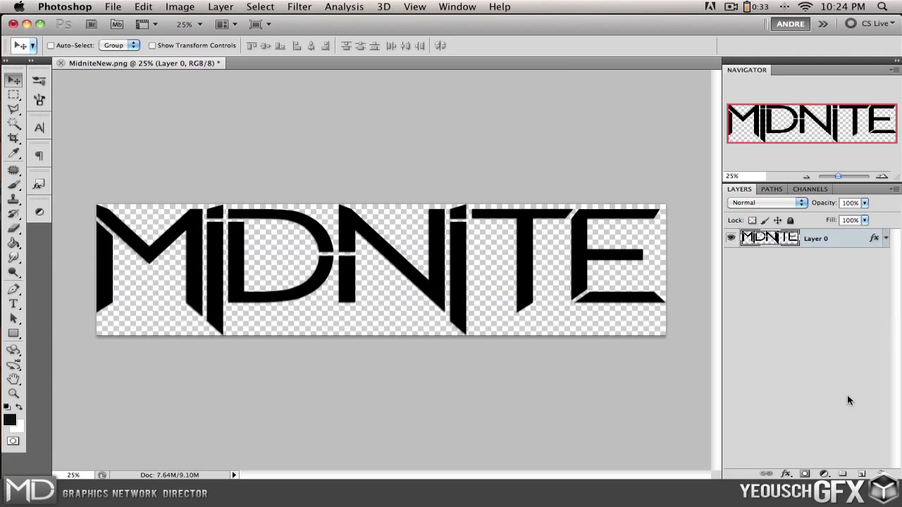
{"action": "left_click", "coordinate": [862, 474]}
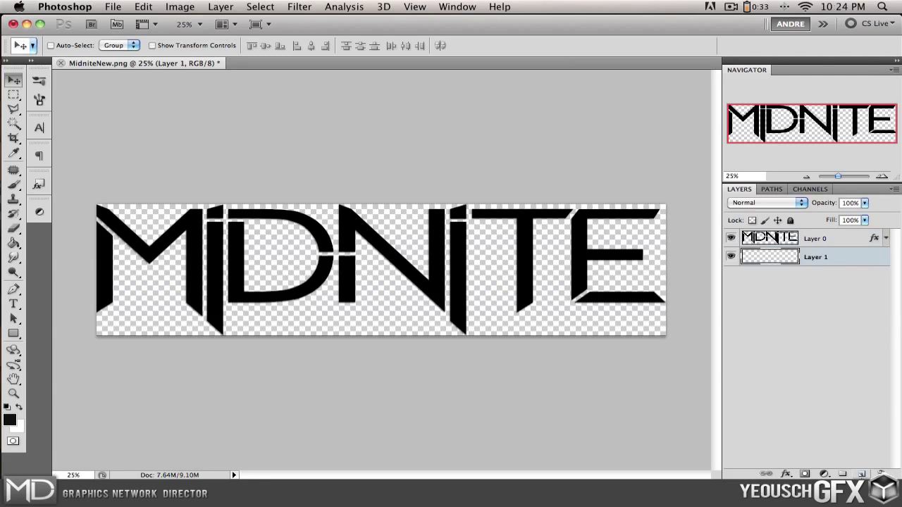
{"action": "left_click", "coordinate": [845, 243]}
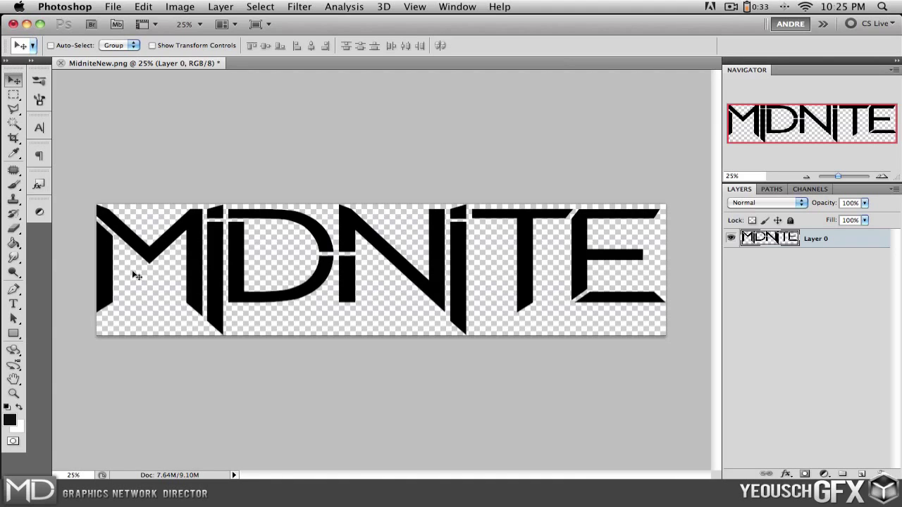
Add a new Layer 1 beneath the Layer 0 logo and reselect Layer 0
{"action": "left_click", "coordinate": [861, 473]}
{"action": "left_click_drag", "start_coordinate": [828, 258], "coordinate": [841, 278]}
{"action": "left_click", "coordinate": [843, 240]}
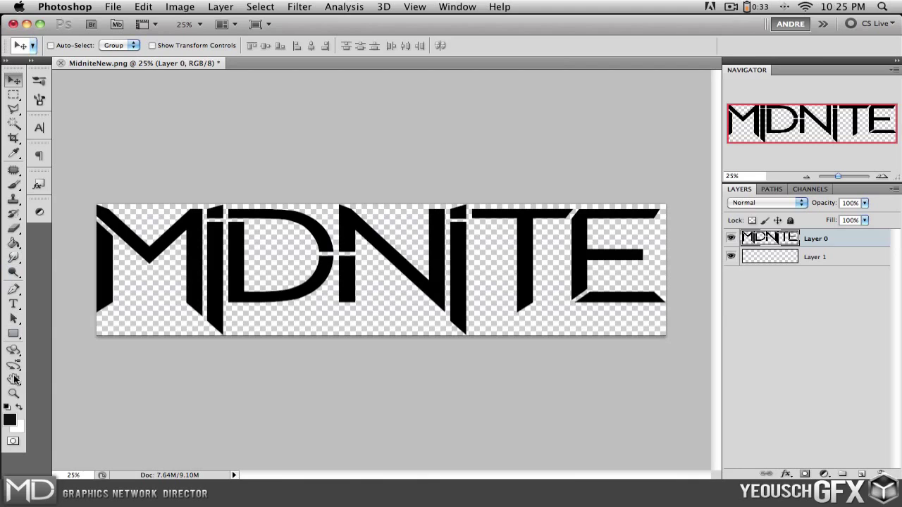
Paint Bucket Layer 0's transparent areas white, then delete the empty Layer 1
{"action": "left_click", "coordinate": [19, 406]}
{"action": "left_click", "coordinate": [12, 242]}
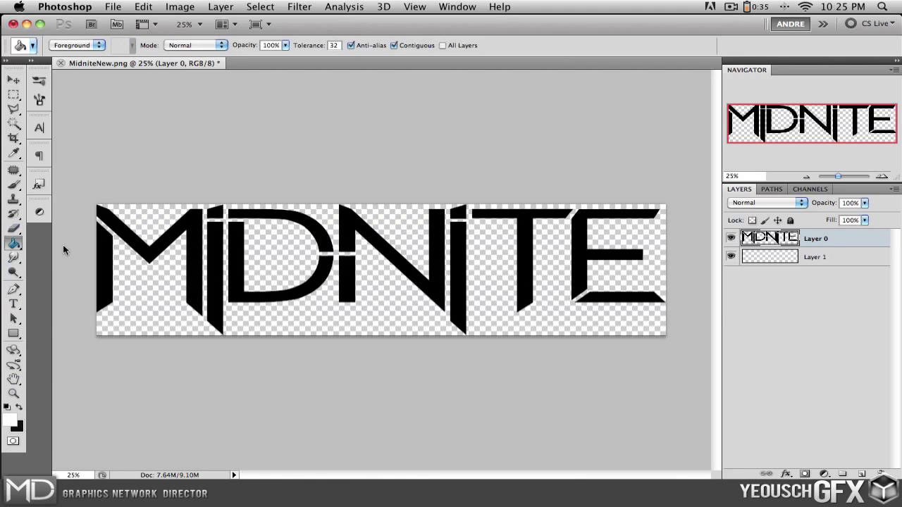
{"action": "left_click", "coordinate": [155, 276]}
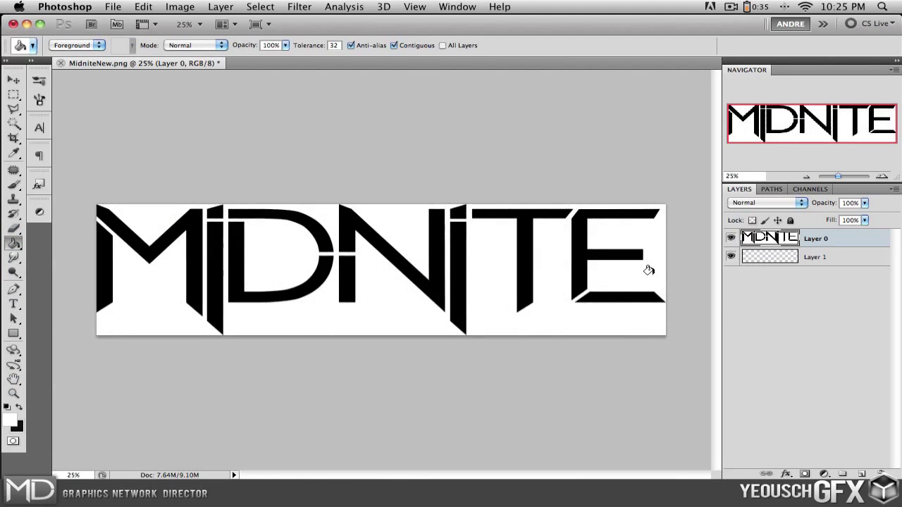
{"action": "left_click", "coordinate": [14, 80]}
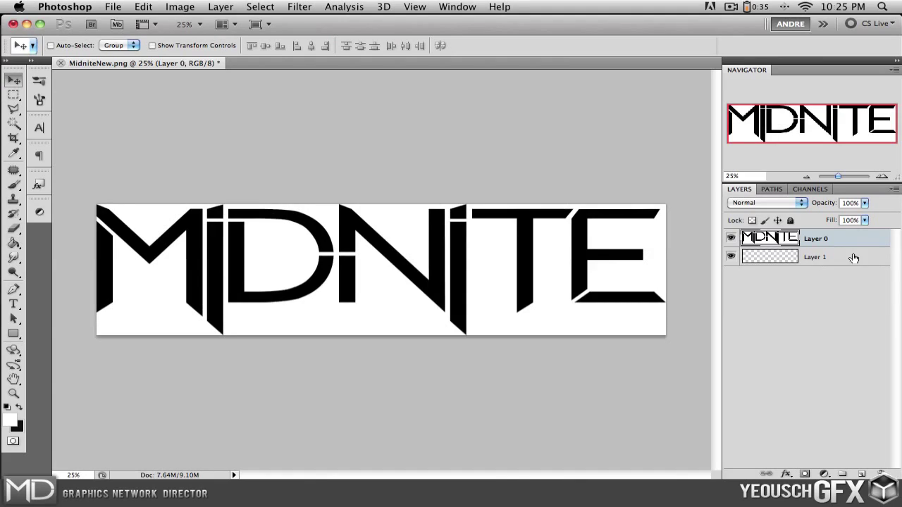
{"action": "left_click", "coordinate": [821, 258]}
{"action": "key", "text": "BackSpace"}
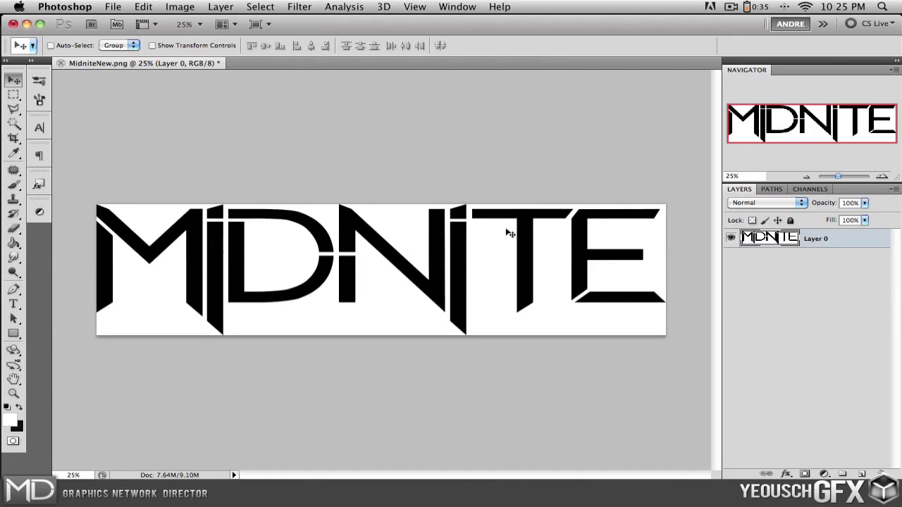
Magic Wand the white background around the letters, delete it and deselect
{"action": "left_click", "coordinate": [12, 127]}
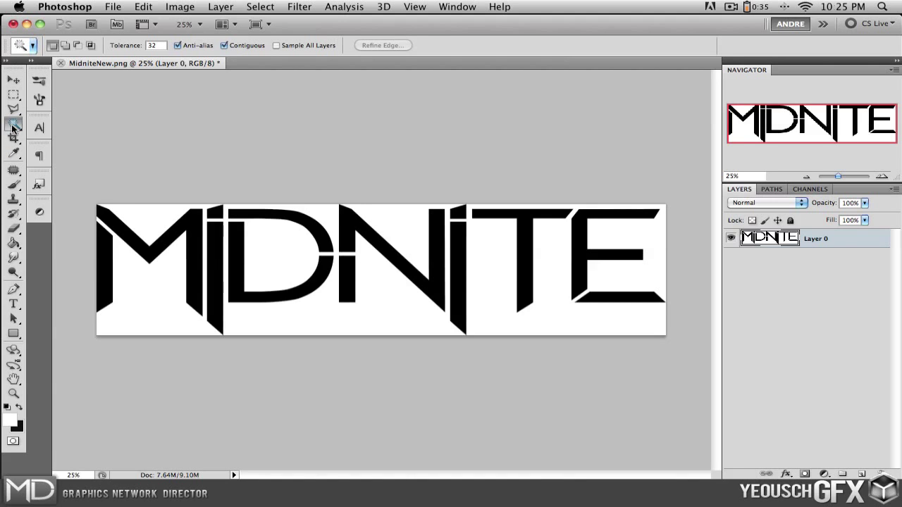
{"action": "left_click", "coordinate": [390, 312]}
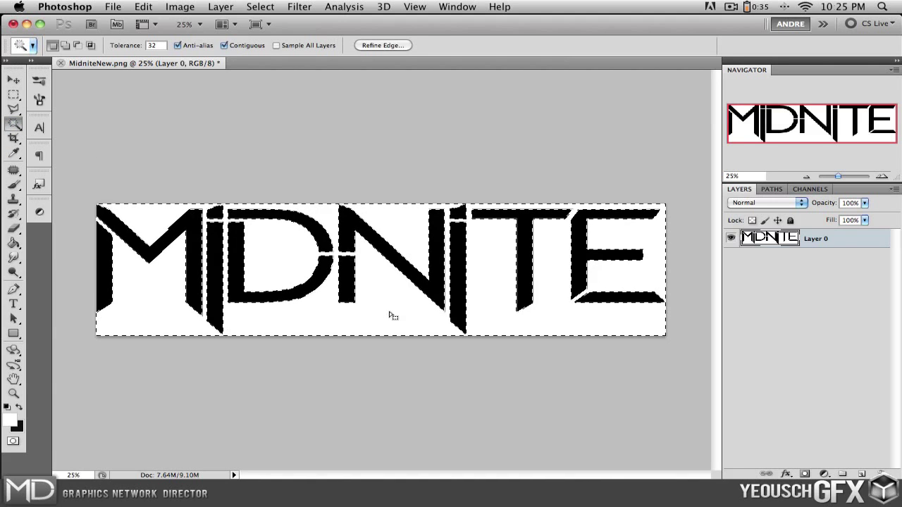
{"action": "key", "text": "Delete"}
{"action": "key", "text": "super+d"}
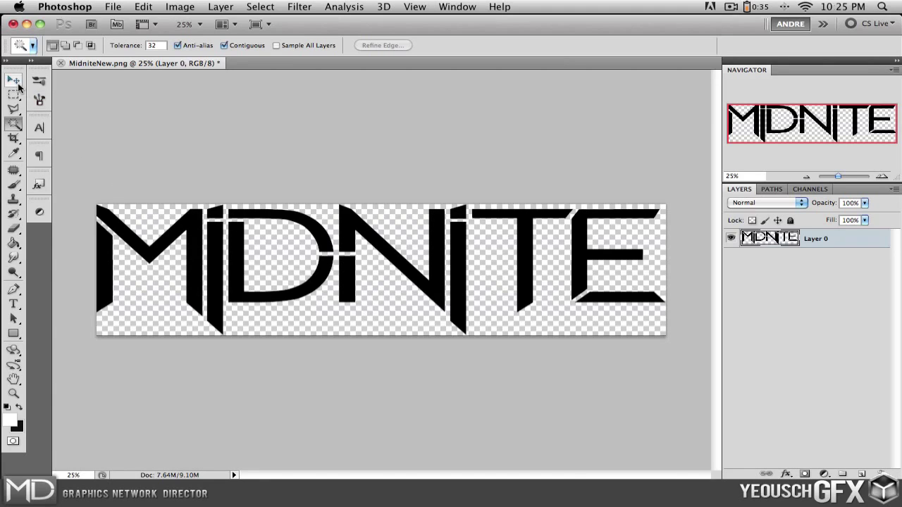
Zoom to 100% to inspect the letter edges, then return to 25%
{"action": "left_click", "coordinate": [741, 176]}
{"action": "type", "text": "100"}
{"action": "key", "text": "Return"}
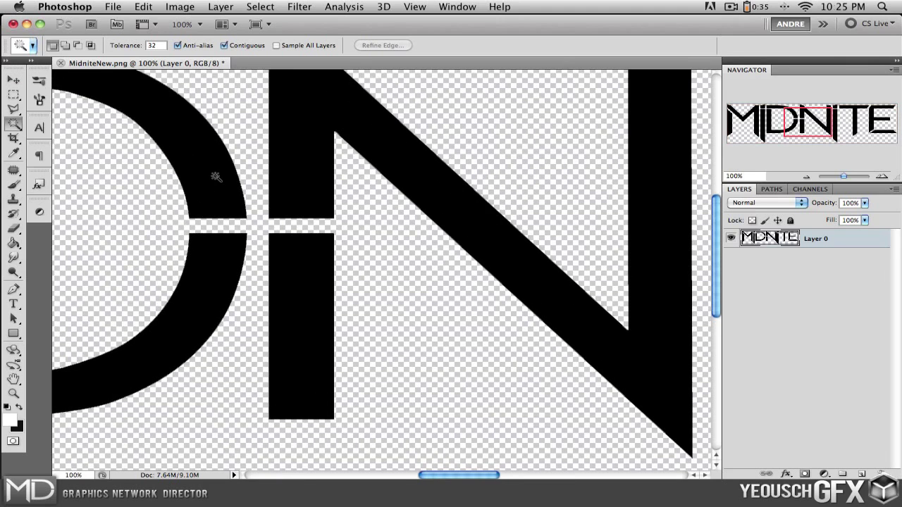
{"action": "left_click", "coordinate": [13, 80]}
{"action": "scroll", "coordinate": [179, 116], "scroll_direction": "up", "scroll_amount": 3}
{"action": "scroll", "coordinate": [180, 116], "scroll_direction": "left", "scroll_amount": 5}
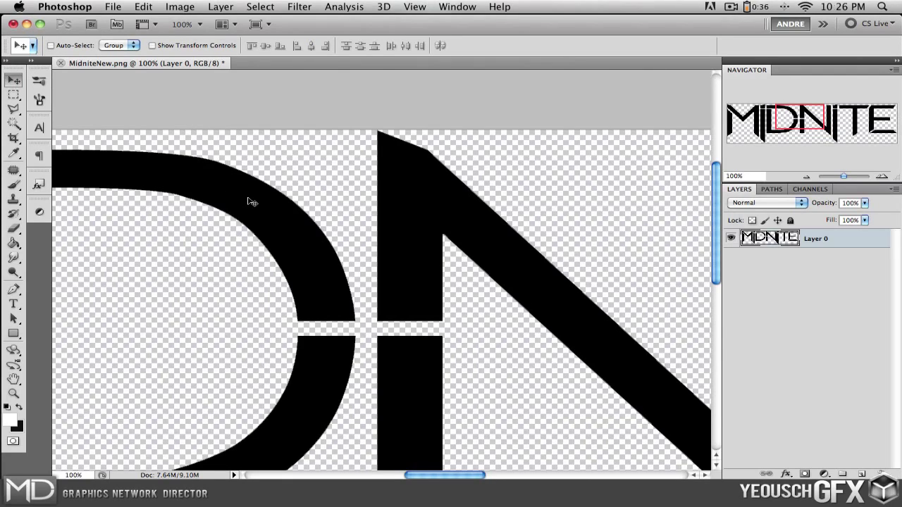
{"action": "left_click", "coordinate": [750, 176]}
{"action": "type", "text": "25"}
{"action": "key", "text": "Return"}
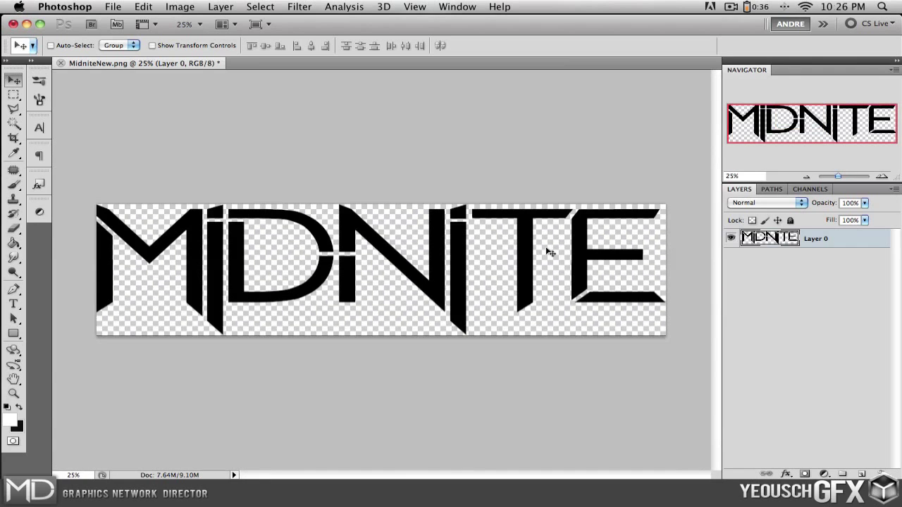
Try filling the whole layer white with Select All and Alt+Backspace, then discard a new empty layer
{"action": "key", "text": "super+a"}
{"action": "key", "text": "alt+BackSpace"}
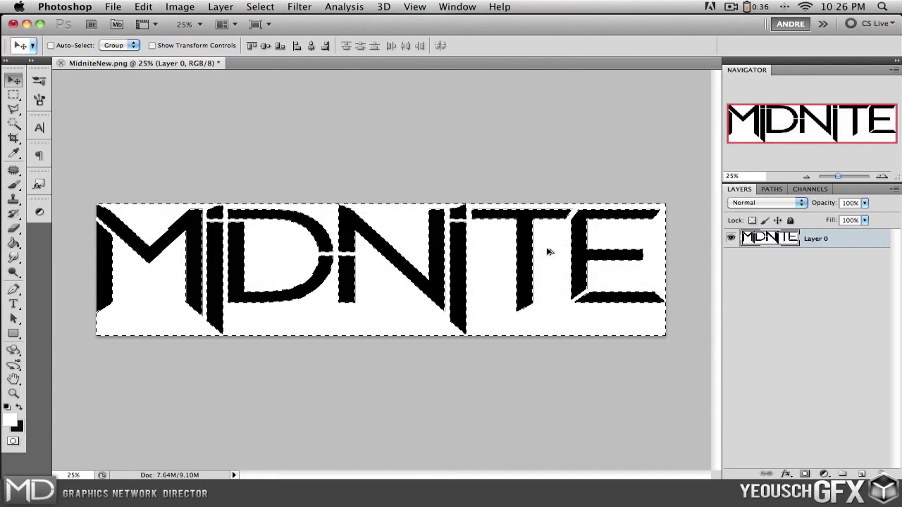
{"action": "key", "text": "super+alt+shift+n"}
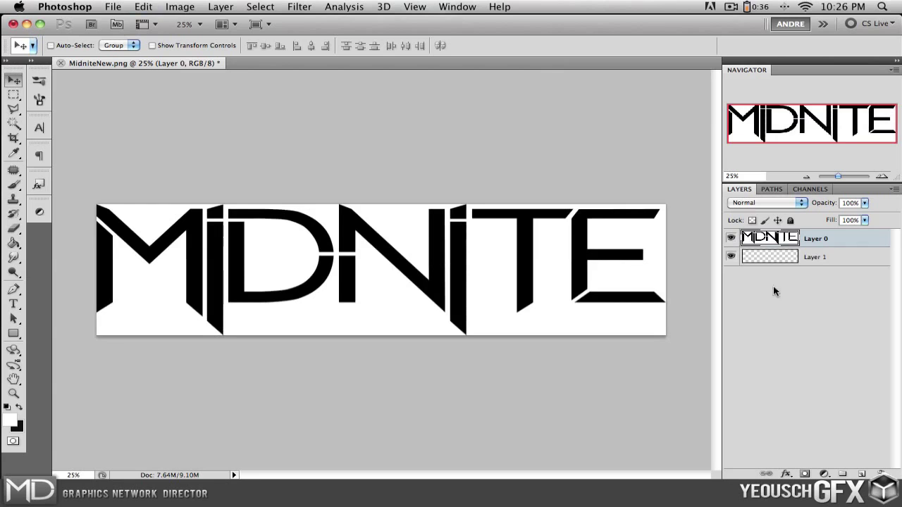
{"action": "left_click", "coordinate": [818, 261]}
{"action": "key", "text": "BackSpace"}
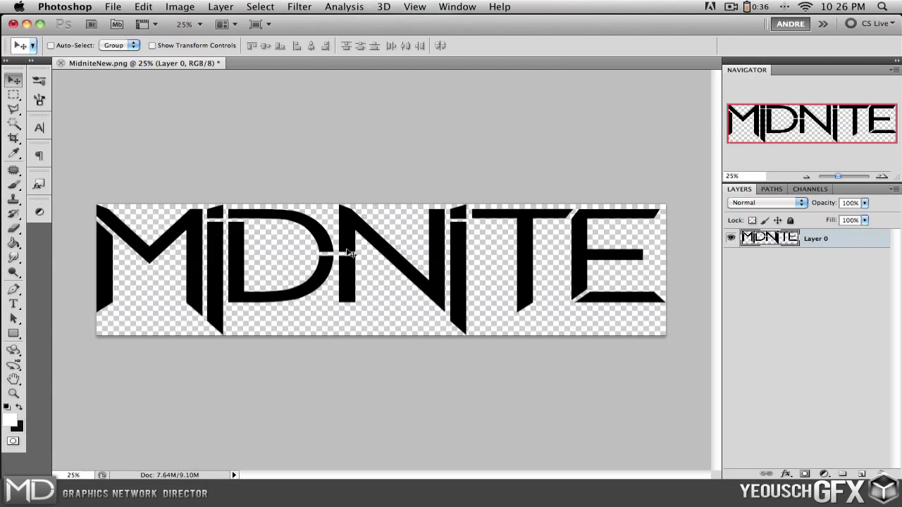
{"action": "left_click", "coordinate": [13, 110]}
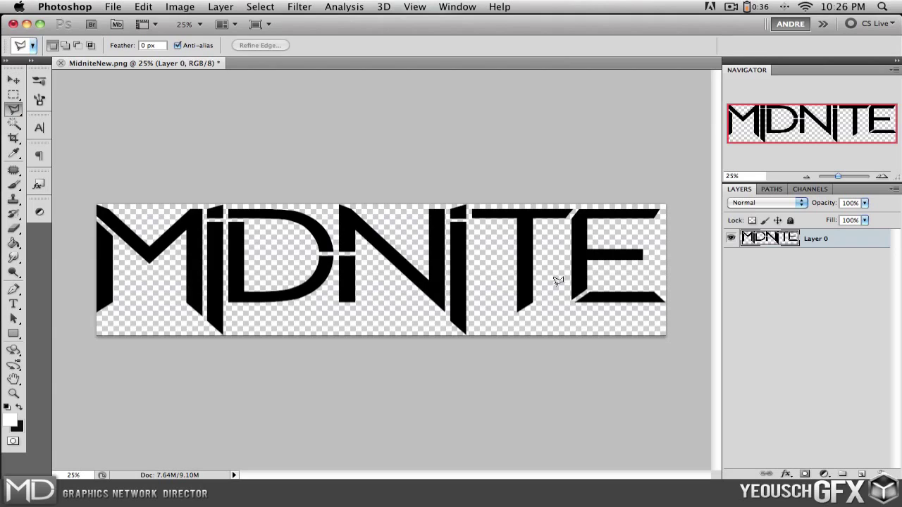
{"action": "left_click", "coordinate": [555, 248]}
{"action": "left_click", "coordinate": [427, 246]}
{"action": "left_click", "coordinate": [437, 310]}
{"action": "left_click", "coordinate": [589, 288]}
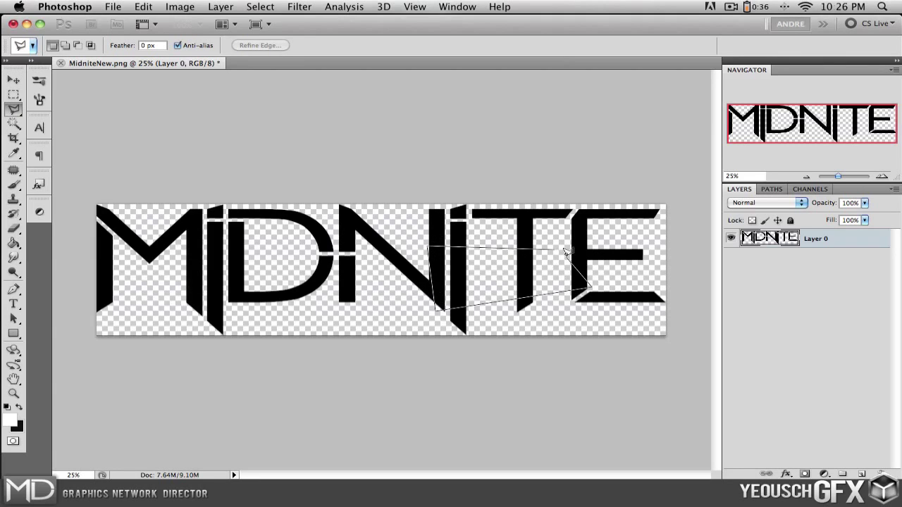
{"action": "left_click", "coordinate": [556, 246]}
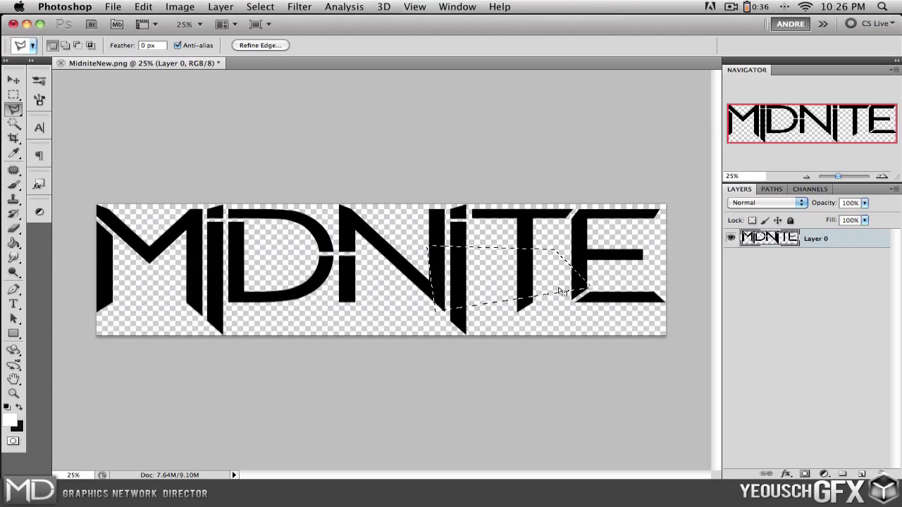
{"action": "key", "text": "super+d"}
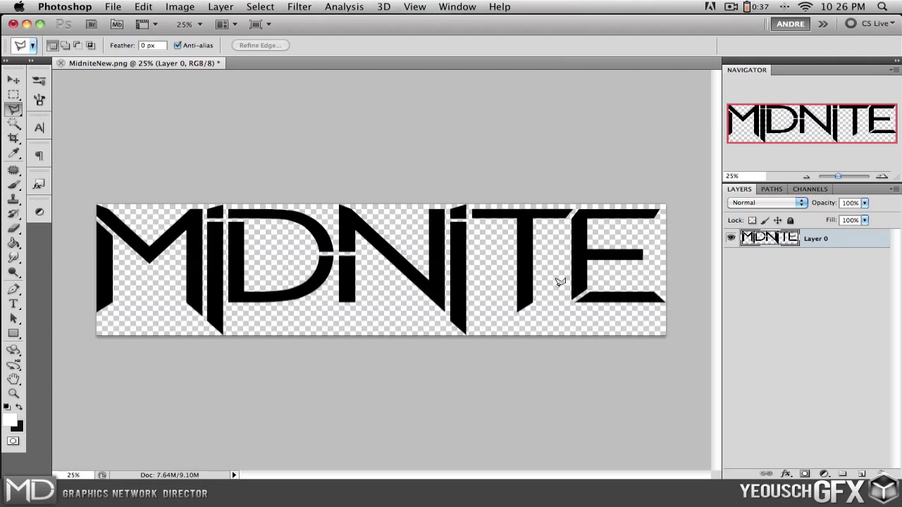
{"action": "left_click", "coordinate": [552, 242]}
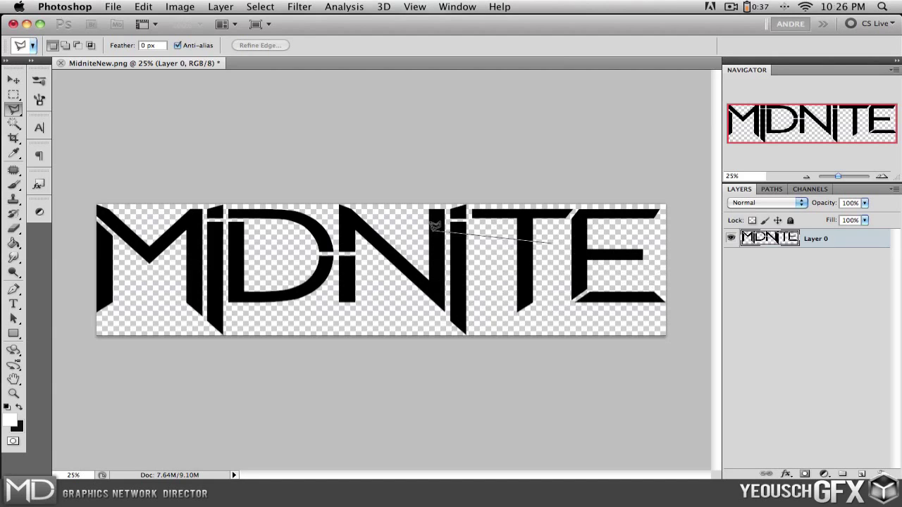
{"action": "left_click", "coordinate": [492, 225]}
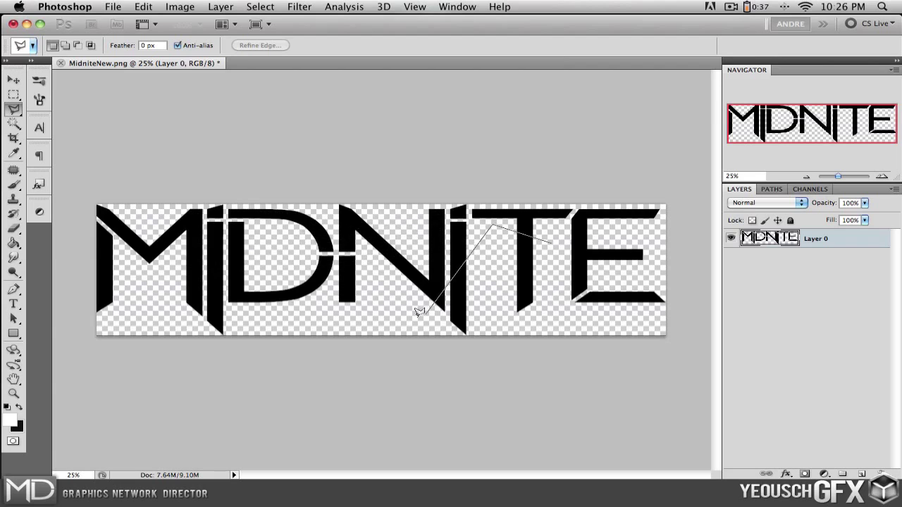
{"action": "left_click", "coordinate": [225, 277]}
{"action": "left_click", "coordinate": [657, 282]}
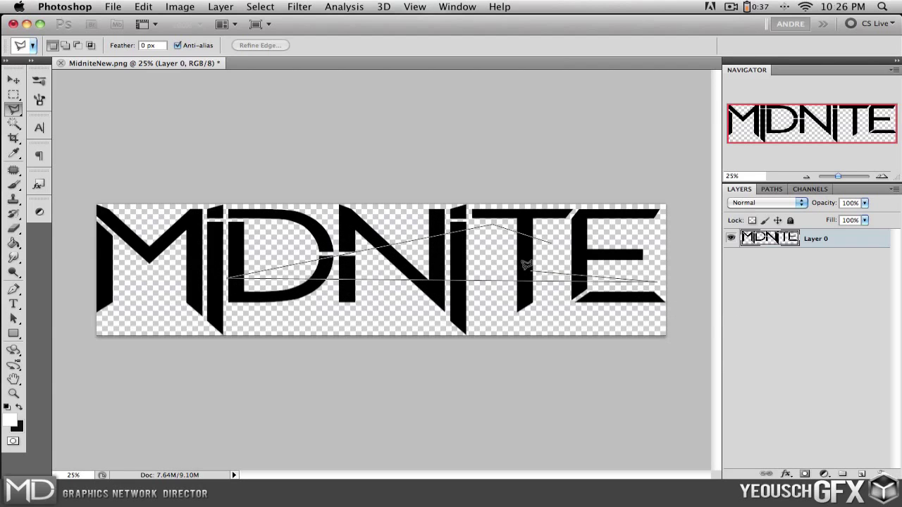
{"action": "key", "text": "Escape"}
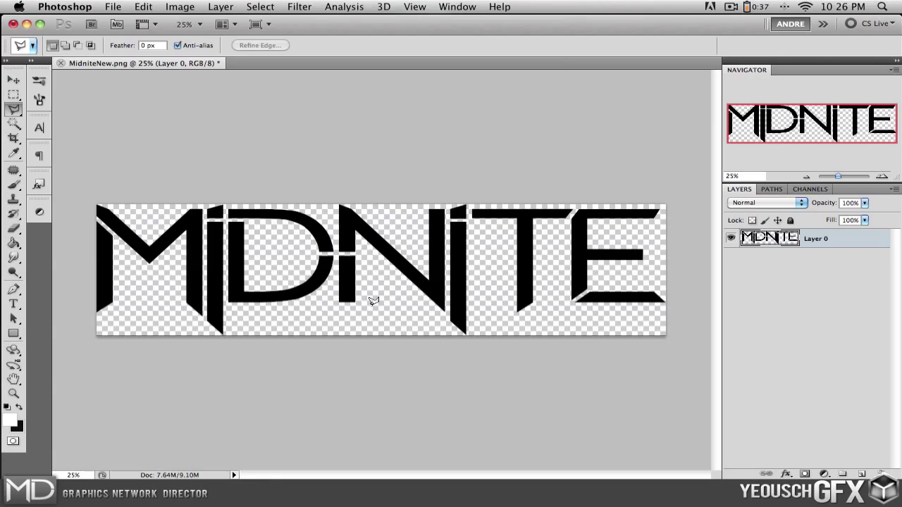
{"action": "left_click", "coordinate": [561, 322]}
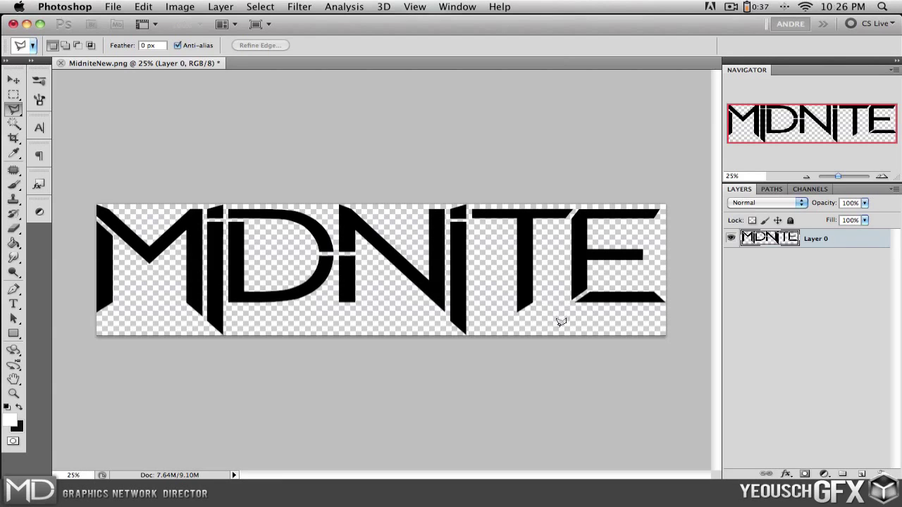
{"action": "left_click", "coordinate": [560, 244]}
{"action": "left_click", "coordinate": [474, 243]}
{"action": "left_click", "coordinate": [460, 262]}
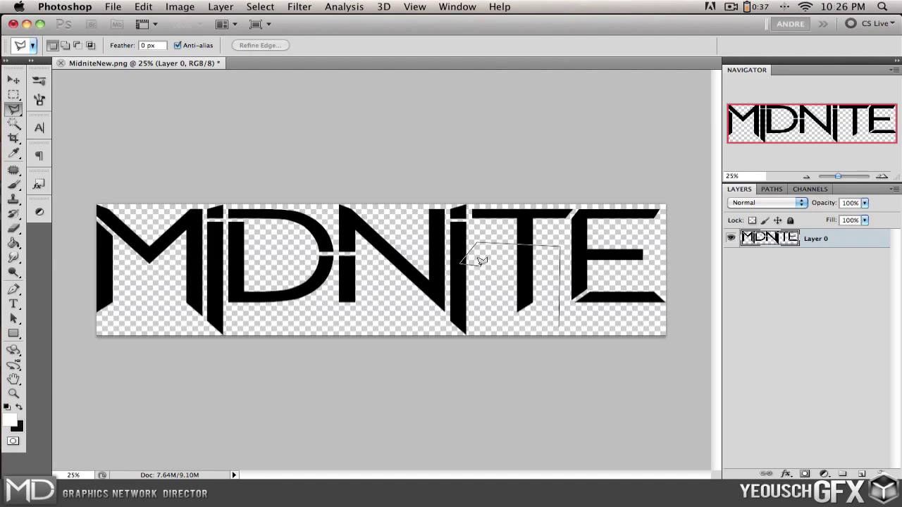
{"action": "left_click", "coordinate": [494, 265]}
{"action": "left_click", "coordinate": [505, 289]}
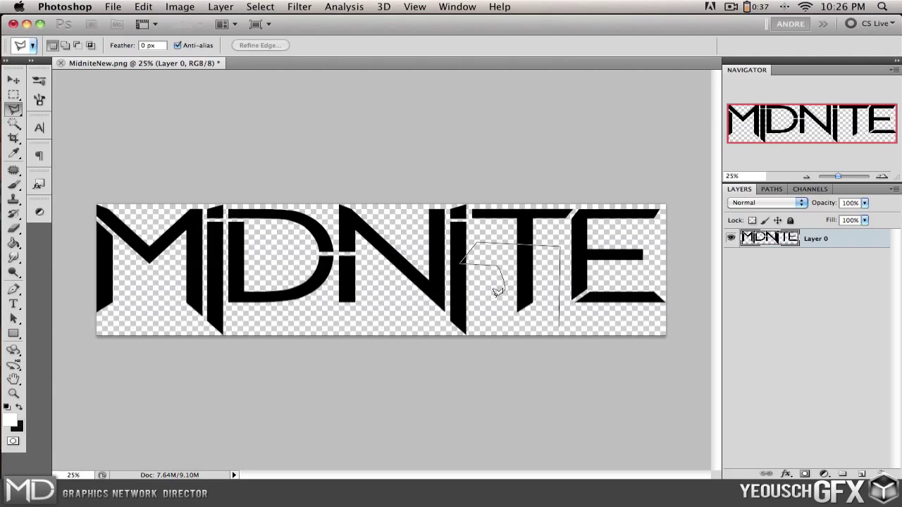
{"action": "left_click", "coordinate": [391, 286]}
{"action": "mouse_move", "coordinate": [378, 241]}
{"action": "left_mouse_down"}
{"action": "mouse_move", "coordinate": [354, 235]}
{"action": "mouse_move", "coordinate": [238, 264]}
{"action": "mouse_move", "coordinate": [218, 293]}
{"action": "mouse_move", "coordinate": [223, 307]}
{"action": "mouse_move", "coordinate": [344, 271]}
{"action": "mouse_move", "coordinate": [357, 286]}
{"action": "mouse_move", "coordinate": [321, 297]}
{"action": "left_mouse_up"}
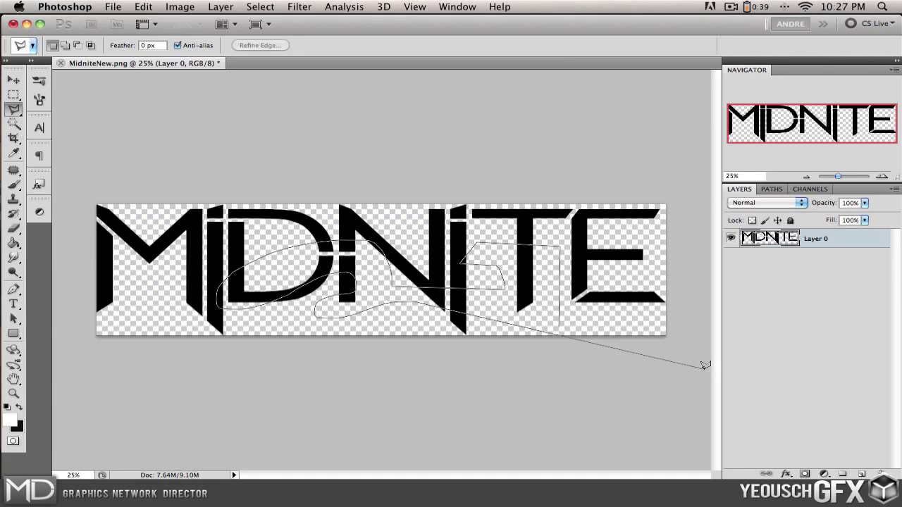
{"action": "key", "text": "Escape"}
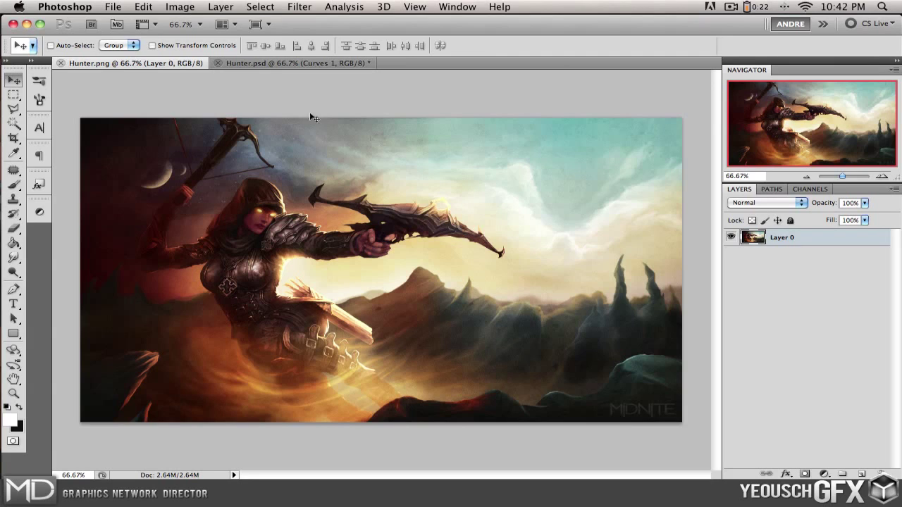
Switch repeatedly between the Hunter.png and Hunter.psd tabs to compare, ending on Hunter.psd
{"action": "left_click", "coordinate": [304, 64]}
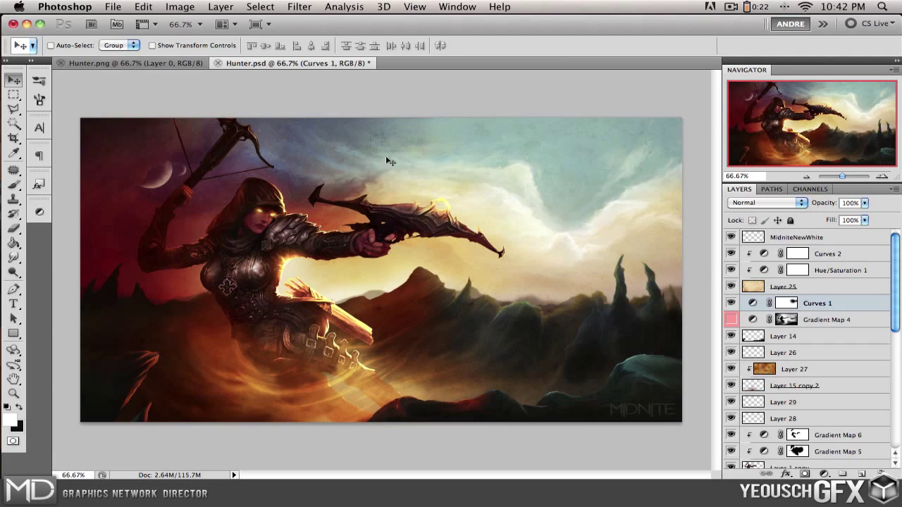
{"action": "left_click", "coordinate": [165, 63]}
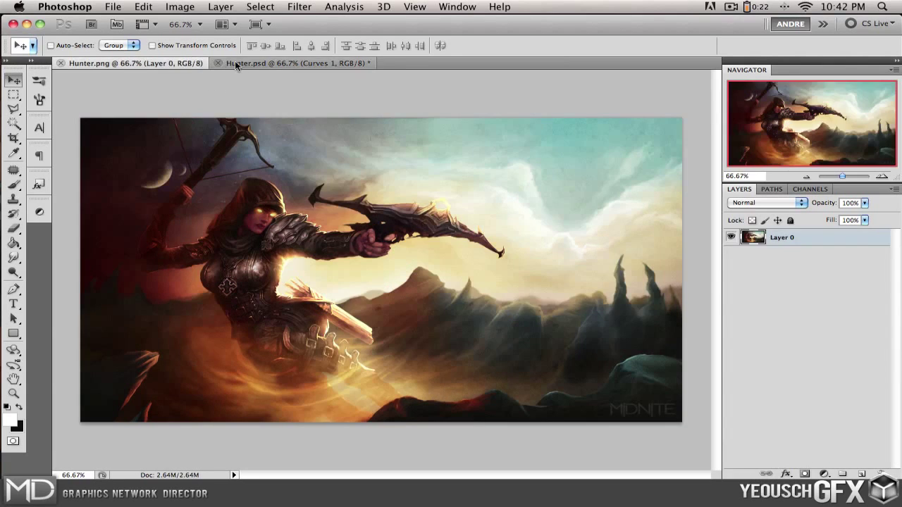
{"action": "left_click", "coordinate": [239, 63]}
{"action": "left_click", "coordinate": [164, 63]}
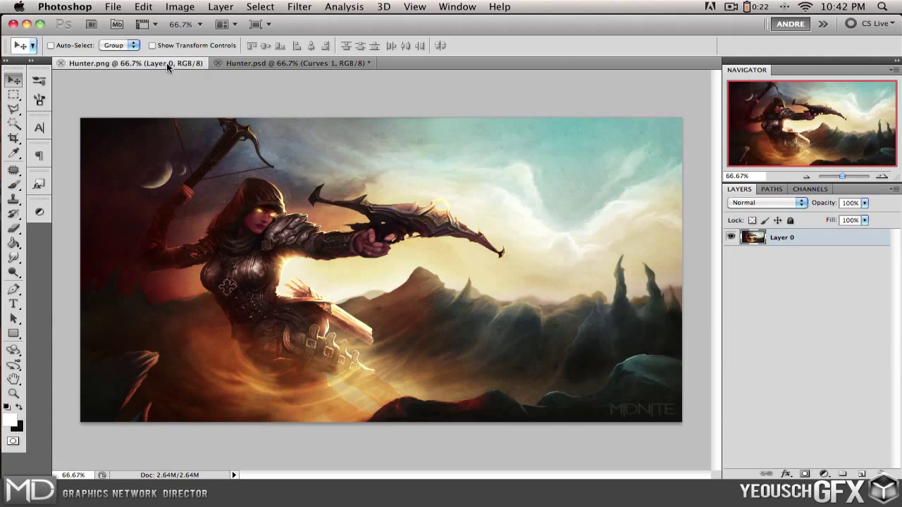
{"action": "left_click", "coordinate": [292, 61]}
{"action": "left_click", "coordinate": [186, 63]}
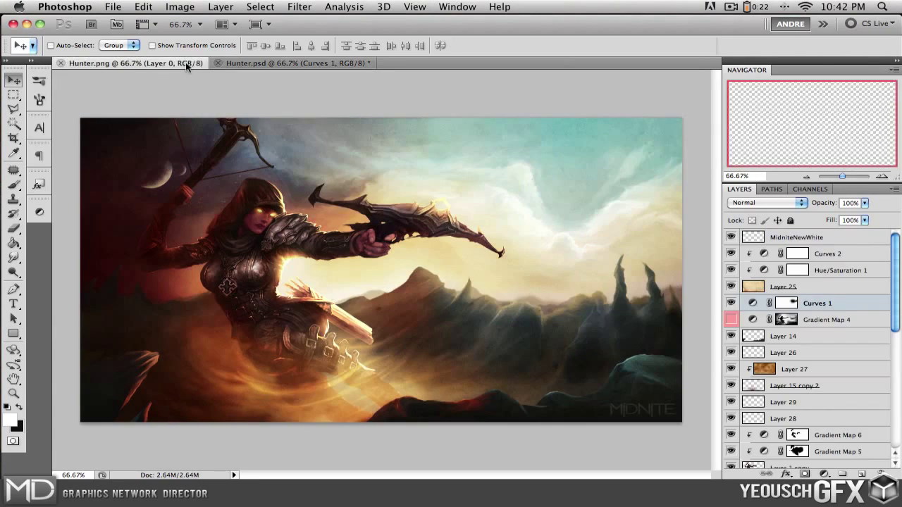
{"action": "left_click", "coordinate": [268, 60]}
{"action": "left_click", "coordinate": [144, 64]}
{"action": "left_click", "coordinate": [255, 63]}
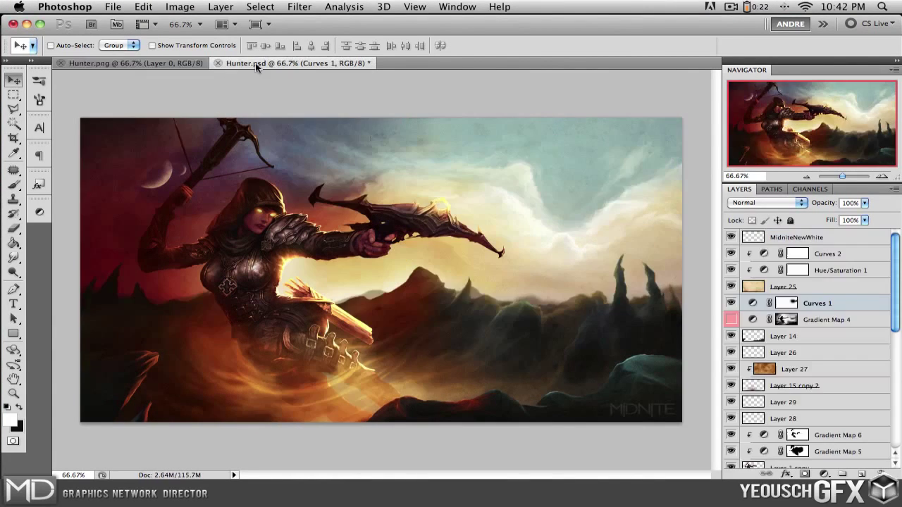
{"action": "left_click", "coordinate": [127, 66]}
{"action": "left_click", "coordinate": [300, 66]}
{"action": "left_click", "coordinate": [150, 65]}
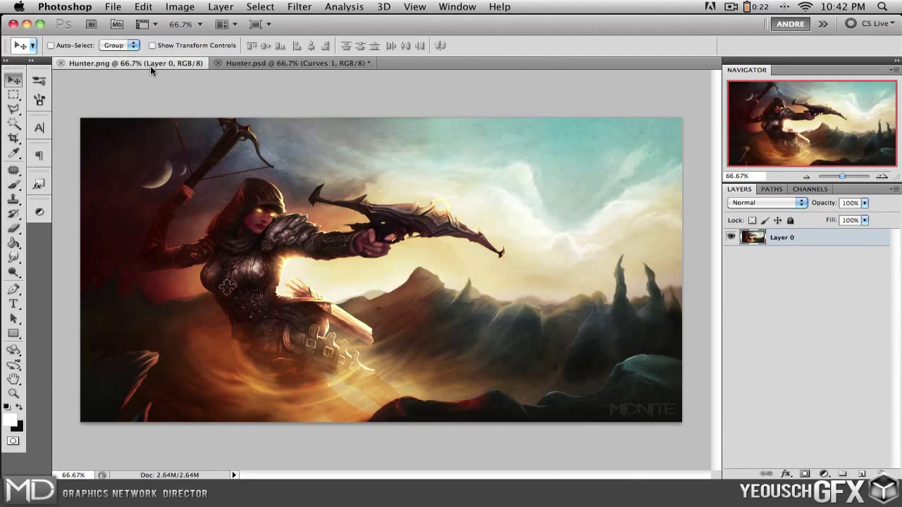
{"action": "left_click", "coordinate": [318, 62]}
{"action": "left_click", "coordinate": [167, 64]}
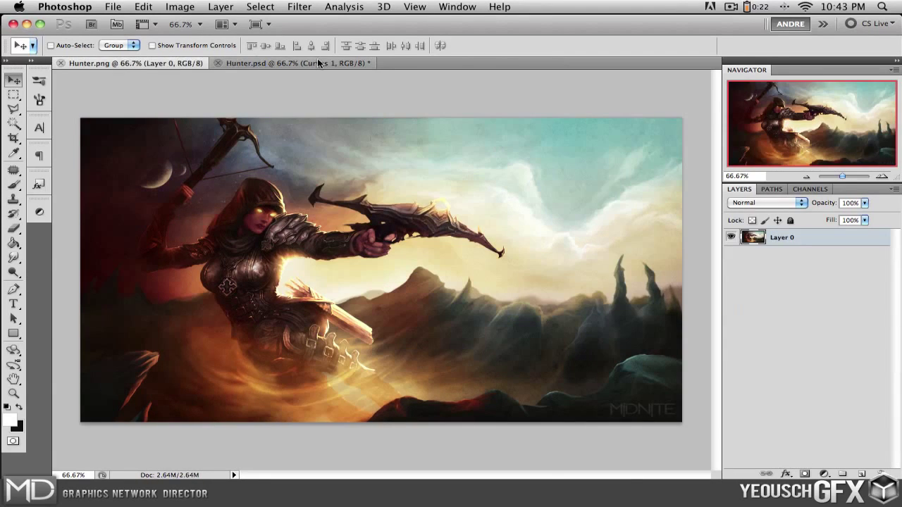
{"action": "left_click", "coordinate": [317, 63]}
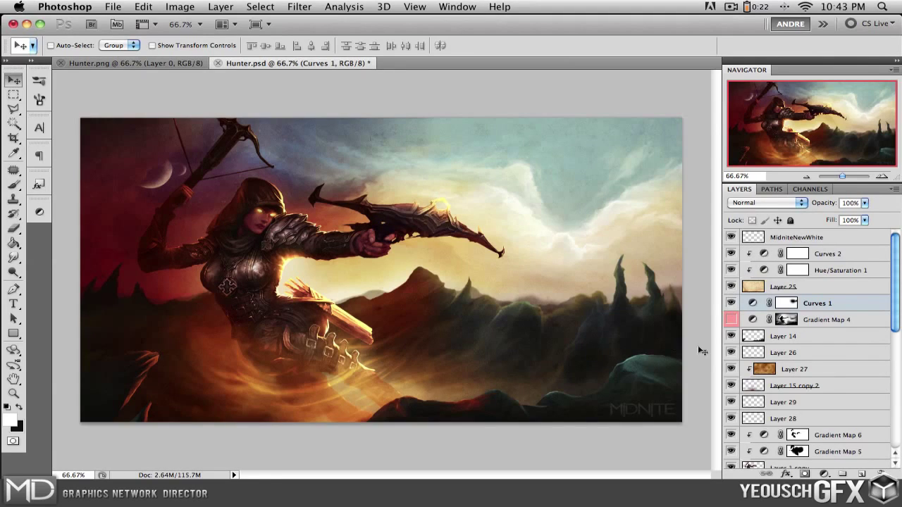
Select Gradient Map 4 and toggle its visibility repeatedly to compare the lighting, leaving it on
{"action": "left_click", "coordinate": [854, 319]}
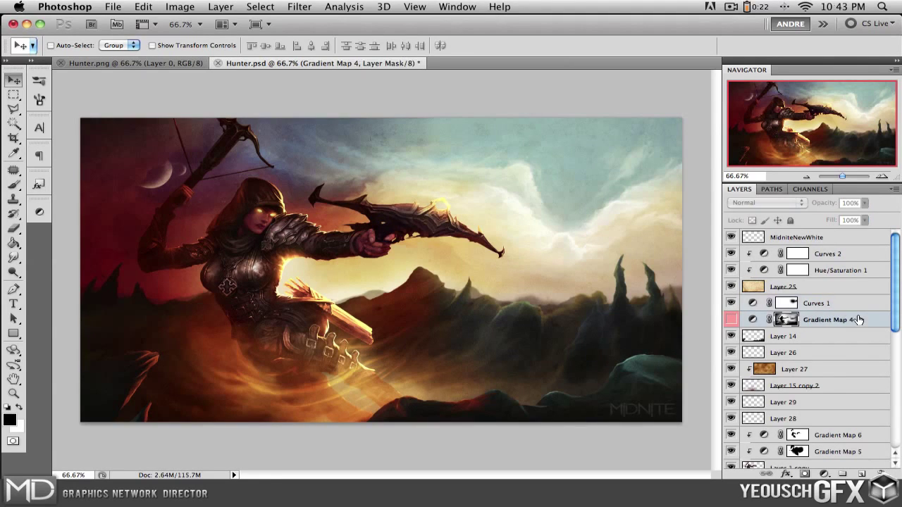
{"action": "left_click", "coordinate": [730, 319]}
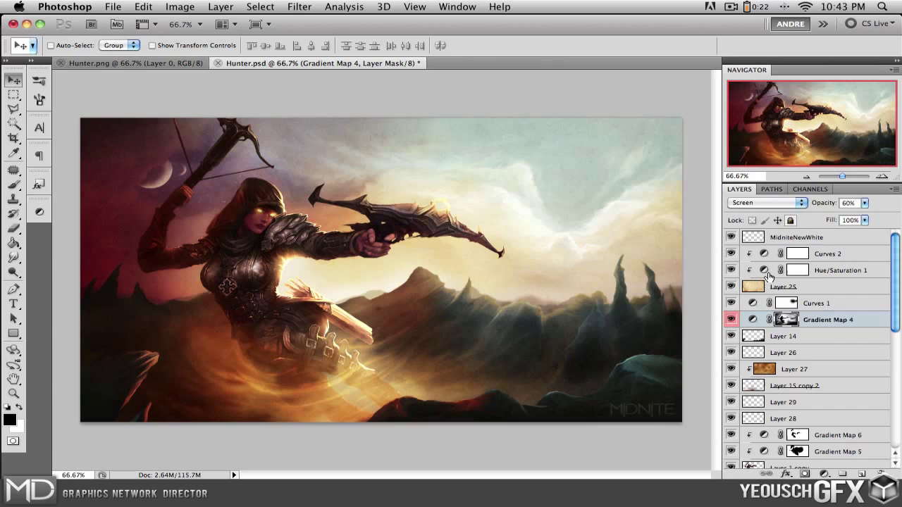
{"action": "left_click", "coordinate": [731, 320]}
{"action": "left_click", "coordinate": [731, 320]}
{"action": "left_click", "coordinate": [732, 320]}
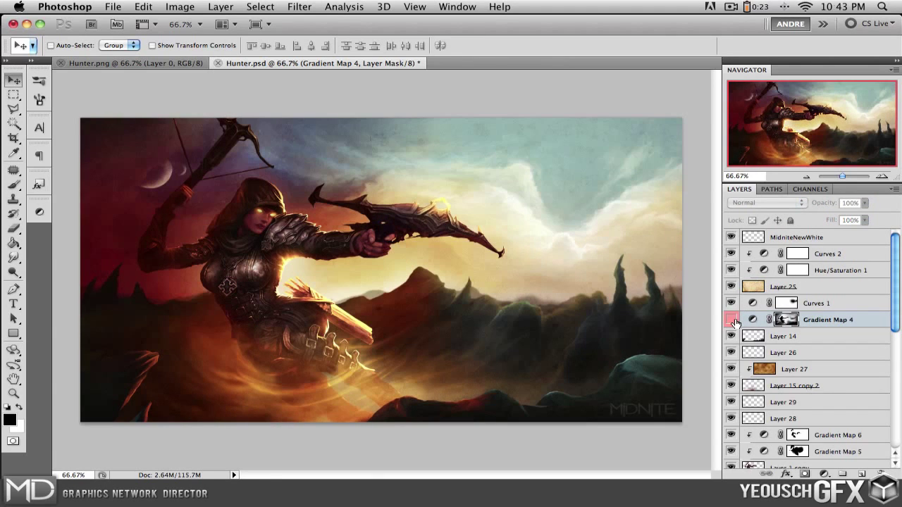
{"action": "left_click", "coordinate": [731, 321]}
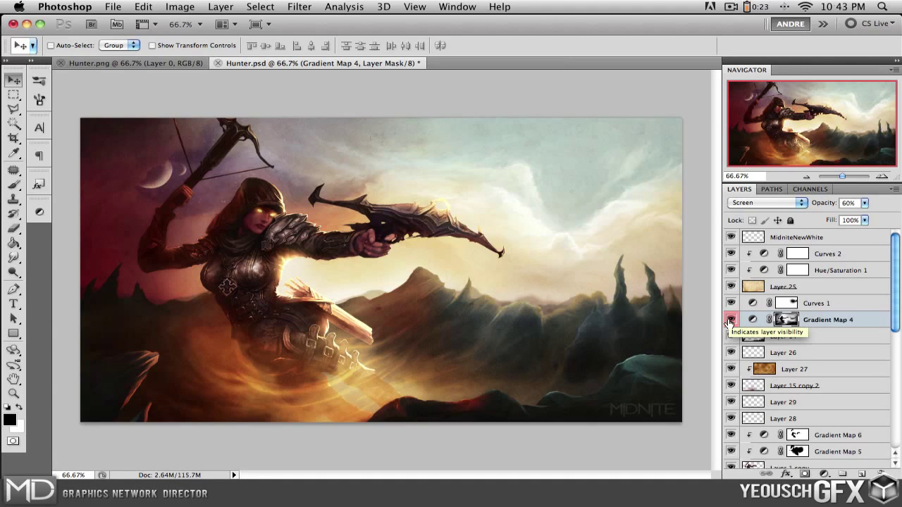
{"action": "left_click", "coordinate": [730, 321]}
{"action": "left_click", "coordinate": [730, 321]}
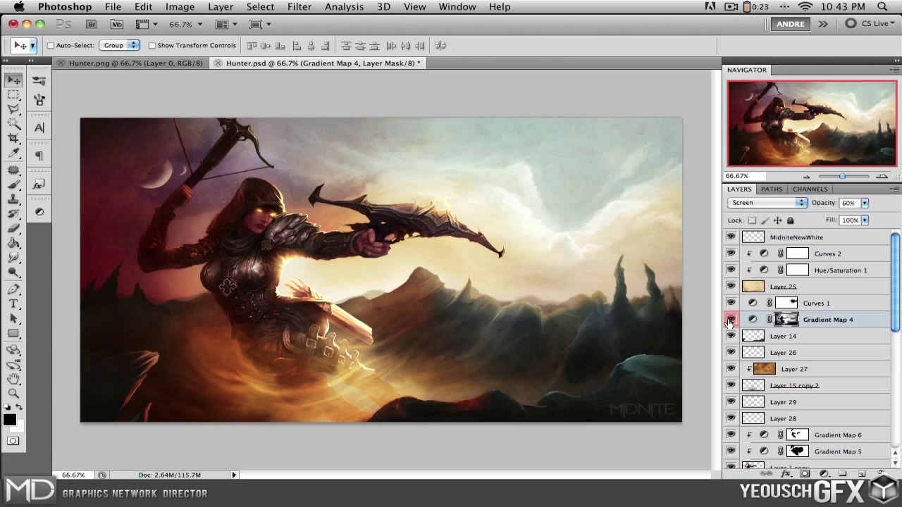
{"action": "left_click", "coordinate": [731, 321]}
{"action": "left_click", "coordinate": [730, 321]}
{"action": "left_click", "coordinate": [731, 320]}
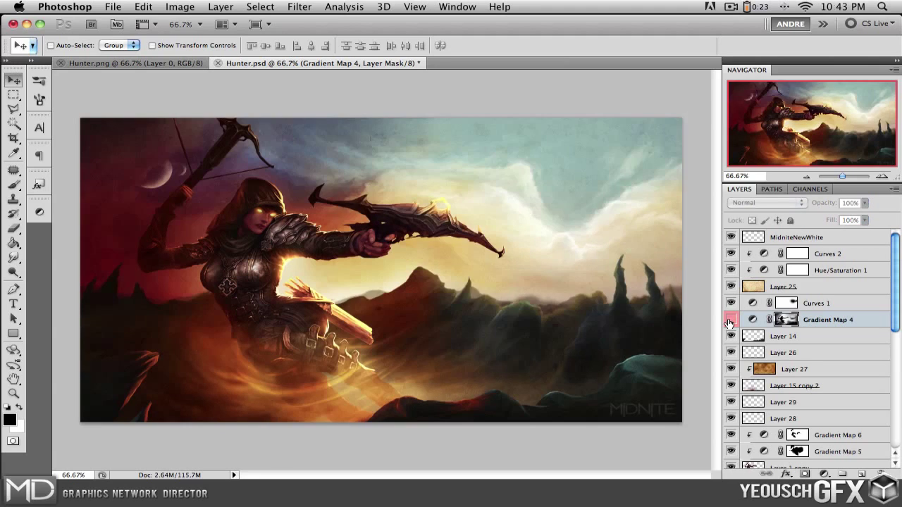
{"action": "left_click", "coordinate": [730, 321]}
Inspect Gradient Map 4's gradient and second stop colour in the Gradient Editor, keeping them unchanged
{"action": "left_click", "coordinate": [753, 319]}
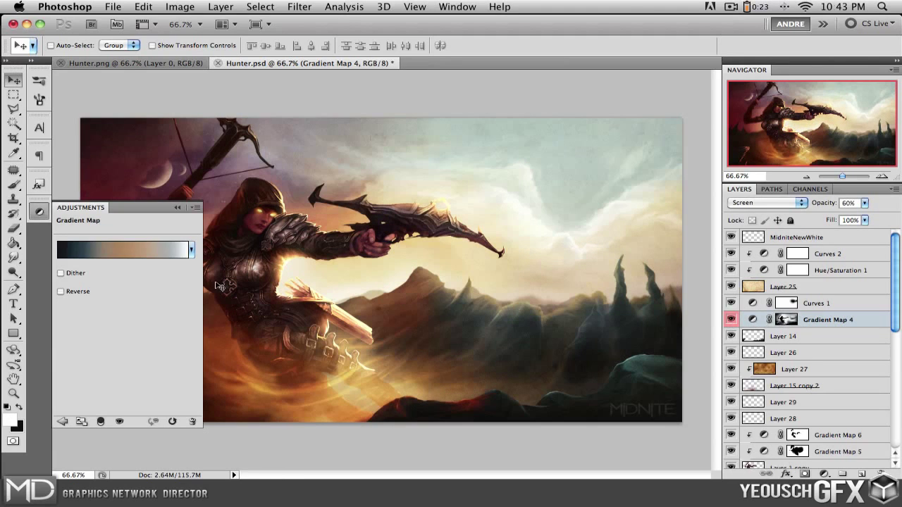
{"action": "left_click", "coordinate": [120, 252]}
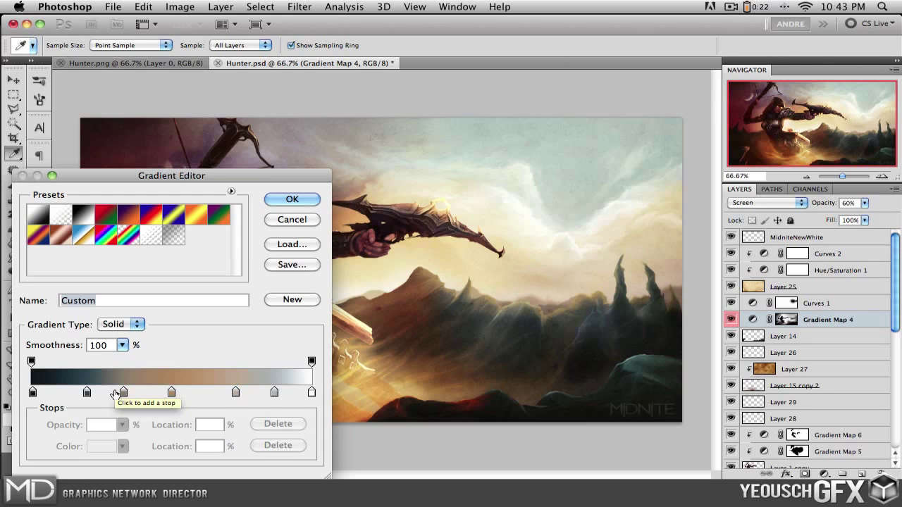
{"action": "double_click", "coordinate": [87, 392]}
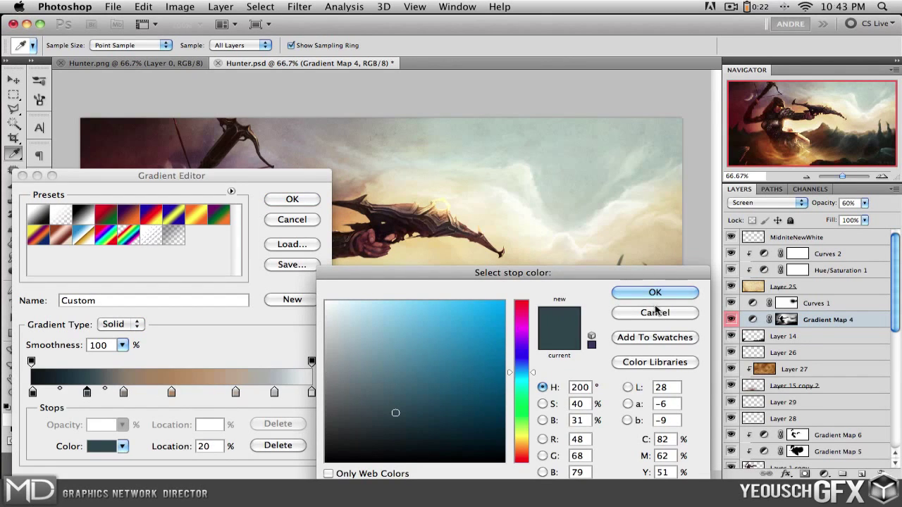
{"action": "left_click", "coordinate": [656, 312]}
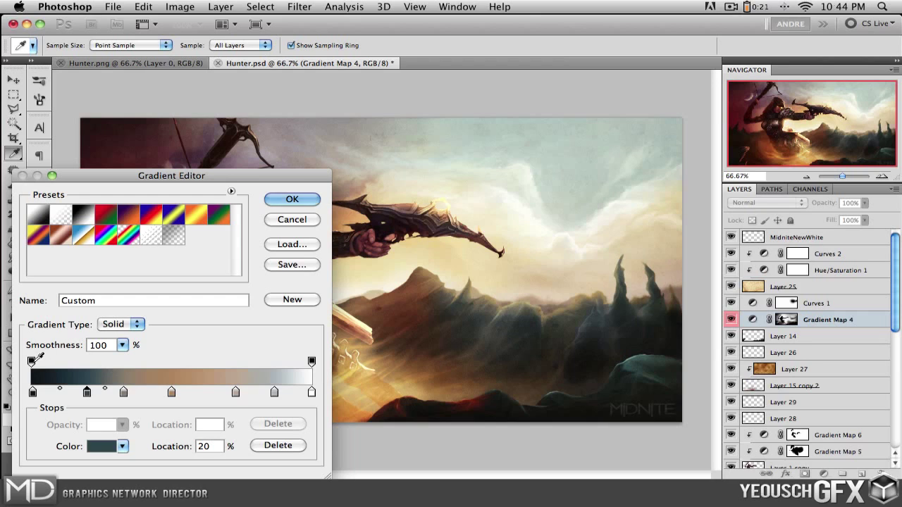
{"action": "left_click", "coordinate": [292, 199]}
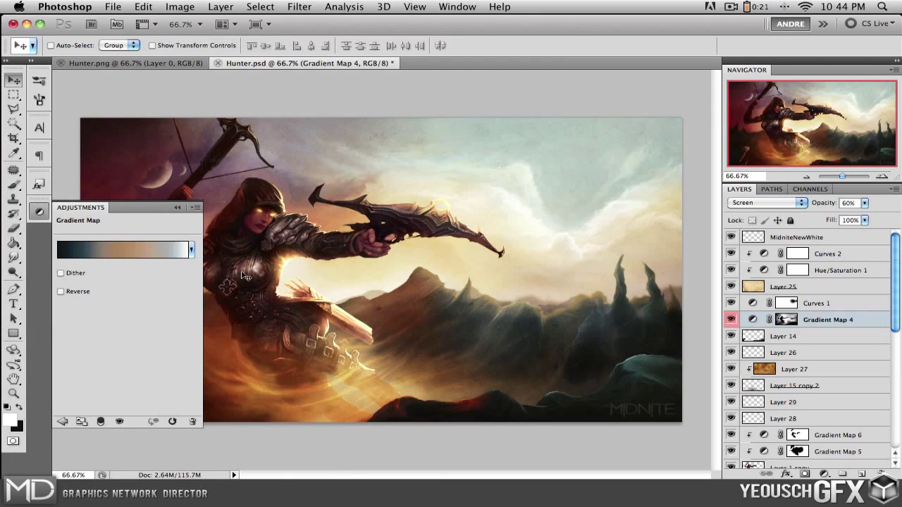
Collapse the settings, keep the Screen blend mode, and select Gradient Map 4's layer mask
{"action": "double_click", "coordinate": [160, 206]}
{"action": "left_click", "coordinate": [737, 203]}
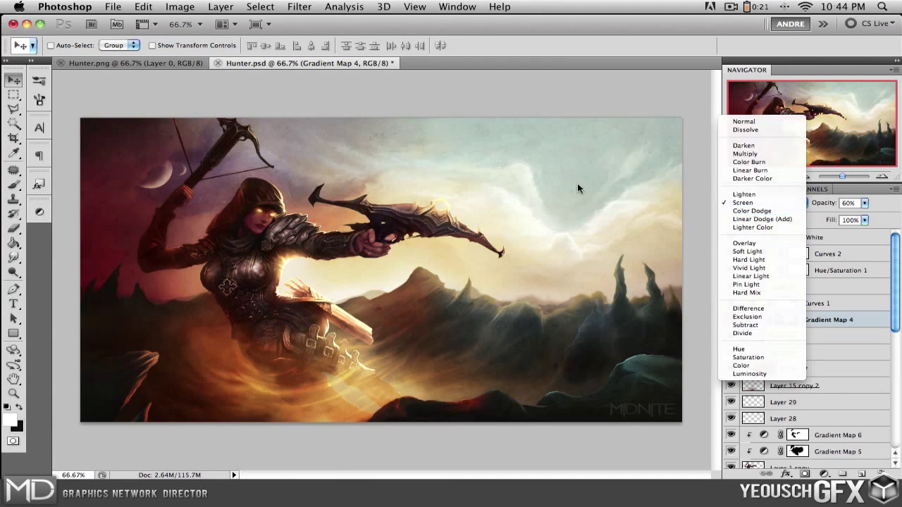
{"action": "left_click", "coordinate": [529, 49]}
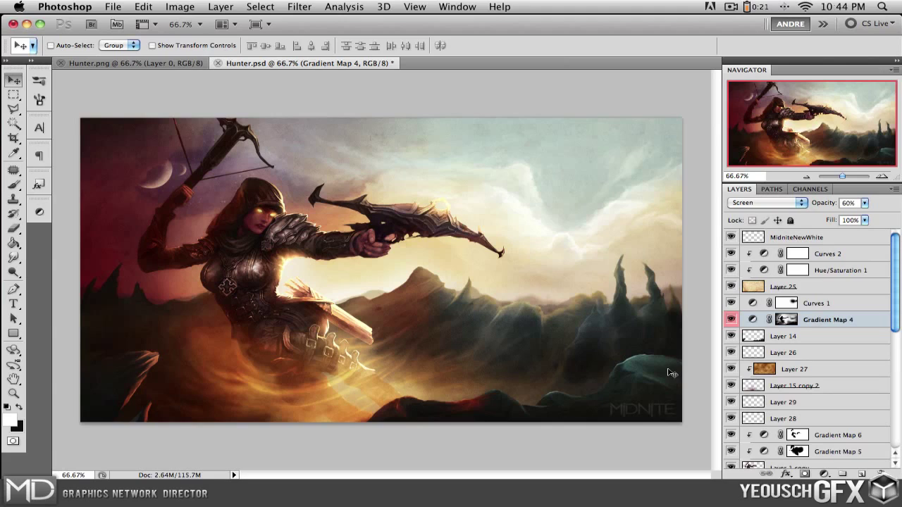
{"action": "left_click", "coordinate": [786, 321]}
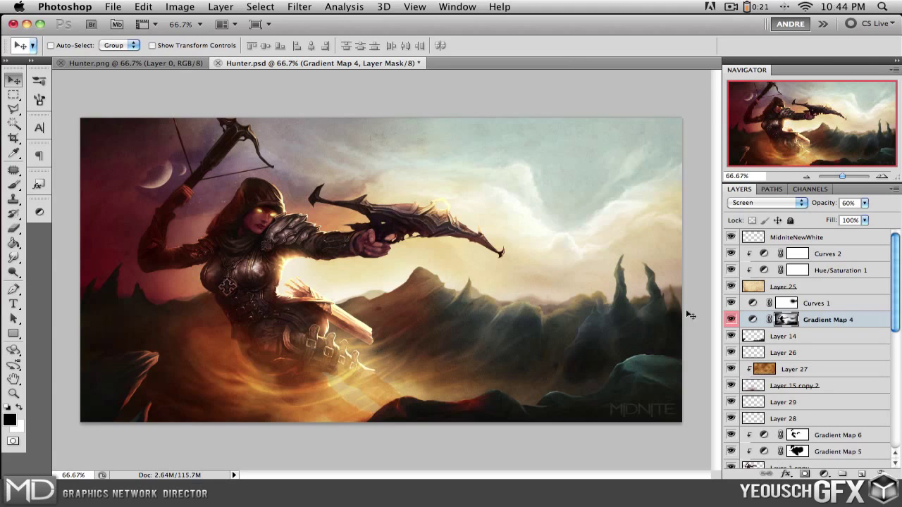
{"action": "right_click", "coordinate": [790, 320]}
{"action": "left_click", "coordinate": [756, 322]}
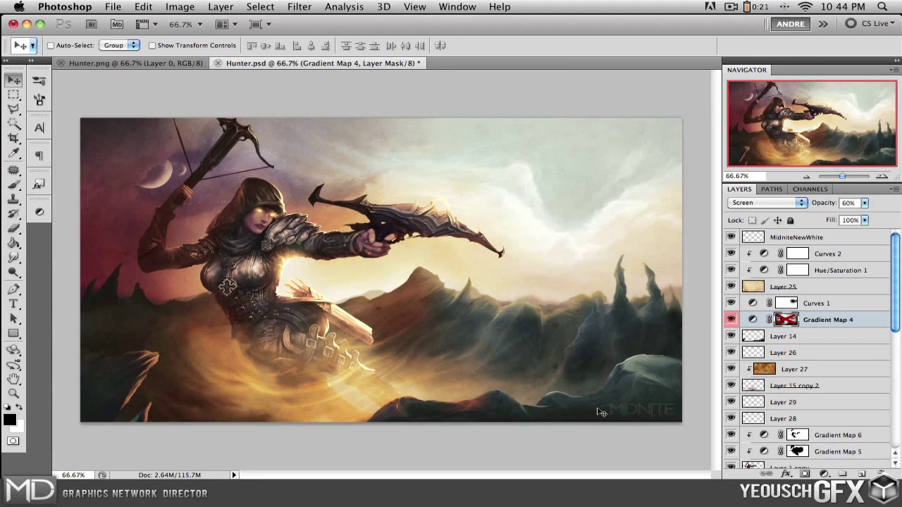
{"action": "right_click", "coordinate": [785, 322]}
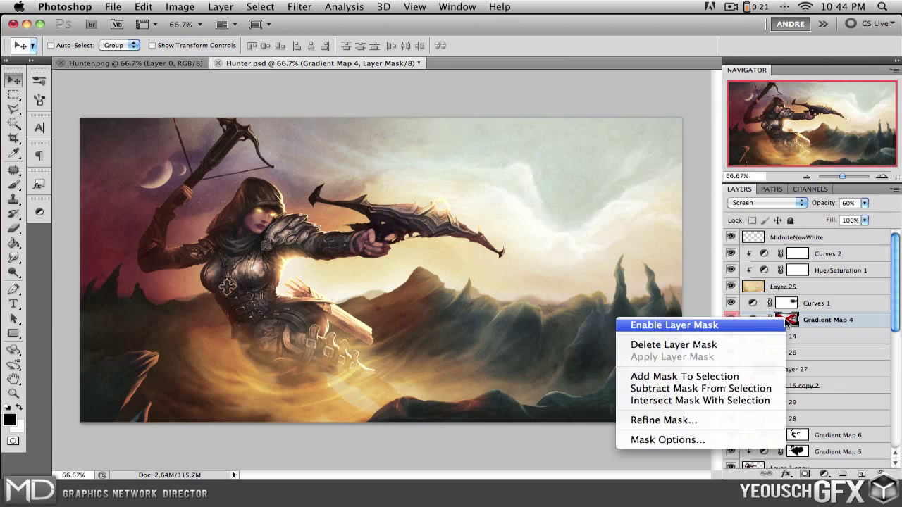
{"action": "left_click", "coordinate": [757, 327]}
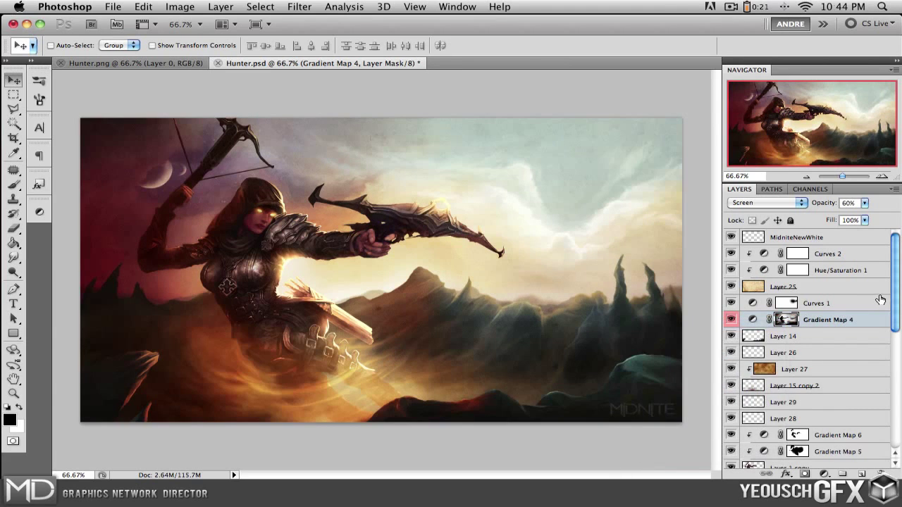
Scroll to Gradient Map 2, toggle its visibility to compare the sky, and leave it on
{"action": "left_click_drag", "start_coordinate": [896, 291], "coordinate": [895, 431]}
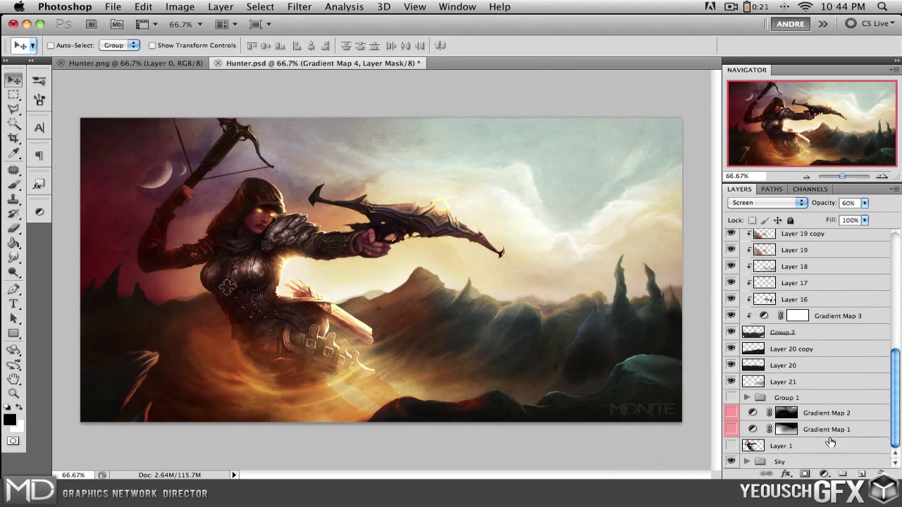
{"action": "left_click", "coordinate": [731, 417]}
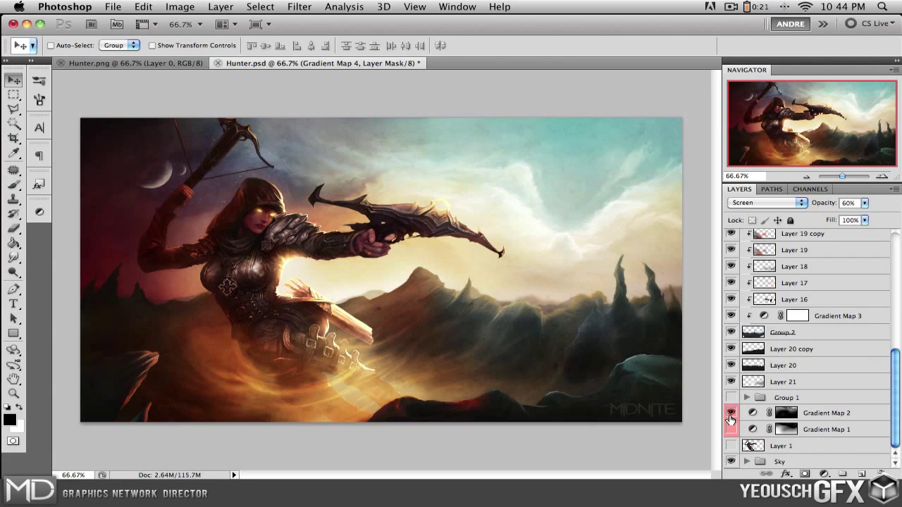
{"action": "left_click", "coordinate": [731, 417]}
{"action": "left_click", "coordinate": [731, 418]}
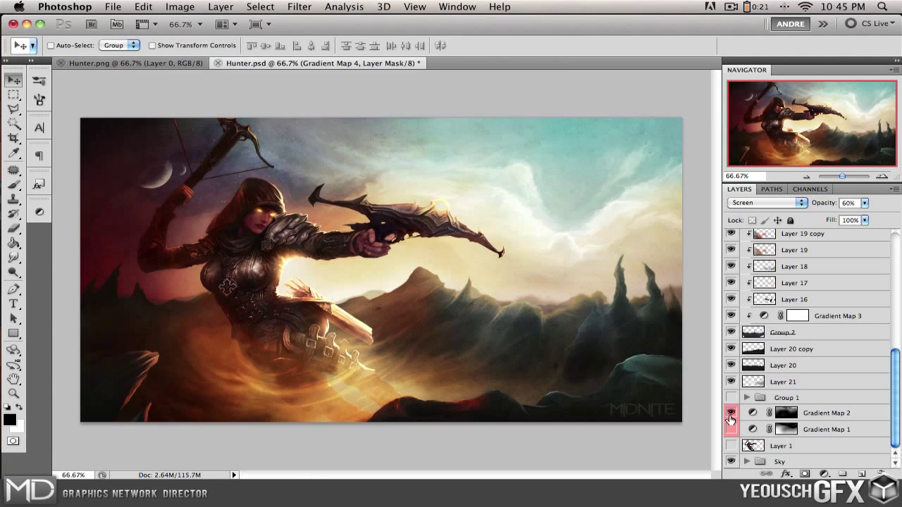
{"action": "left_click", "coordinate": [731, 418]}
{"action": "left_click", "coordinate": [731, 417]}
{"action": "left_click", "coordinate": [730, 418]}
{"action": "left_click", "coordinate": [860, 417]}
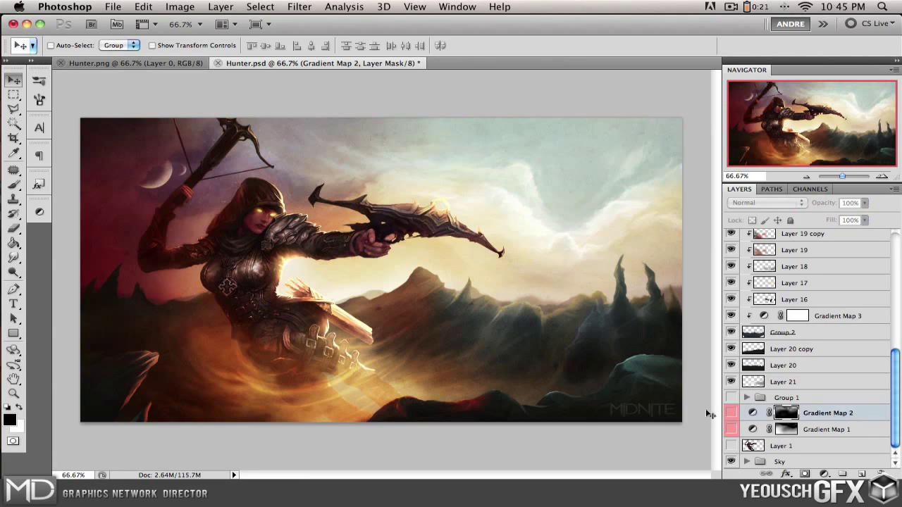
{"action": "left_click", "coordinate": [730, 413]}
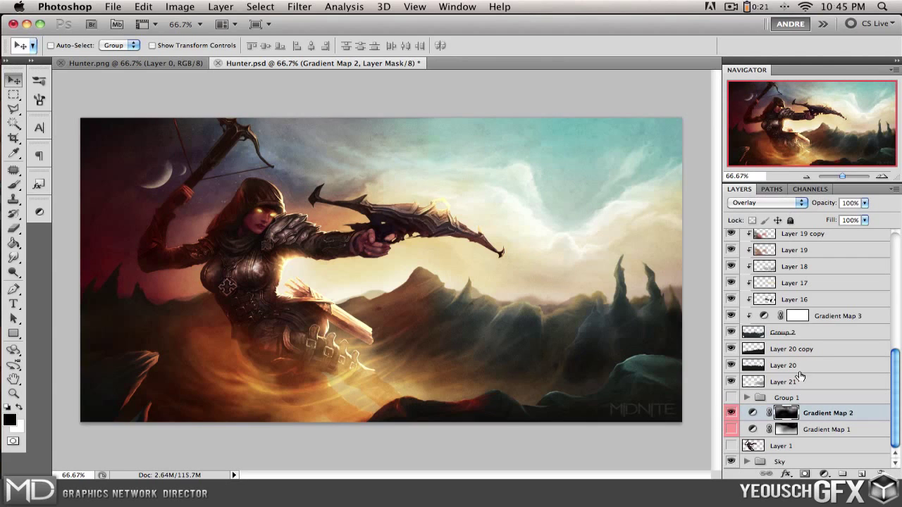
Open Gradient Map 2's gradient settings and close them without changes
{"action": "left_click", "coordinate": [752, 414]}
{"action": "double_click", "coordinate": [752, 414]}
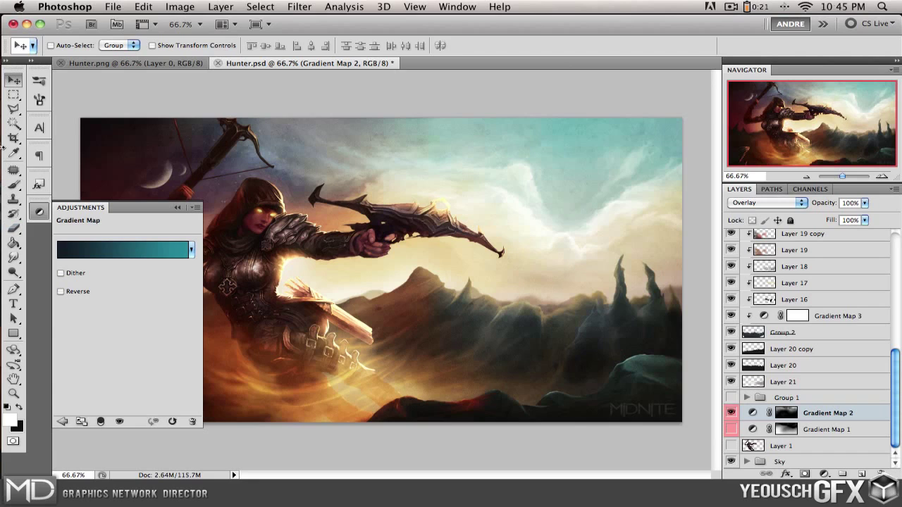
{"action": "left_click", "coordinate": [176, 207]}
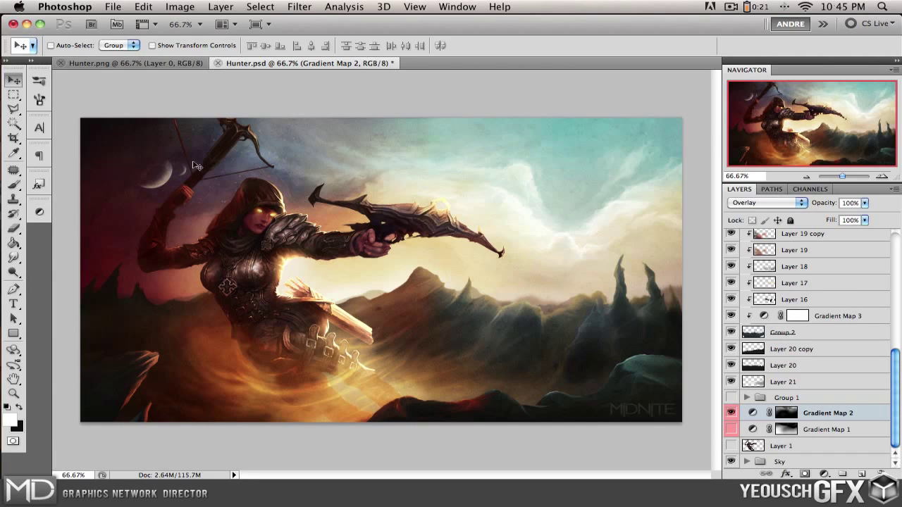
{"action": "left_click", "coordinate": [731, 413]}
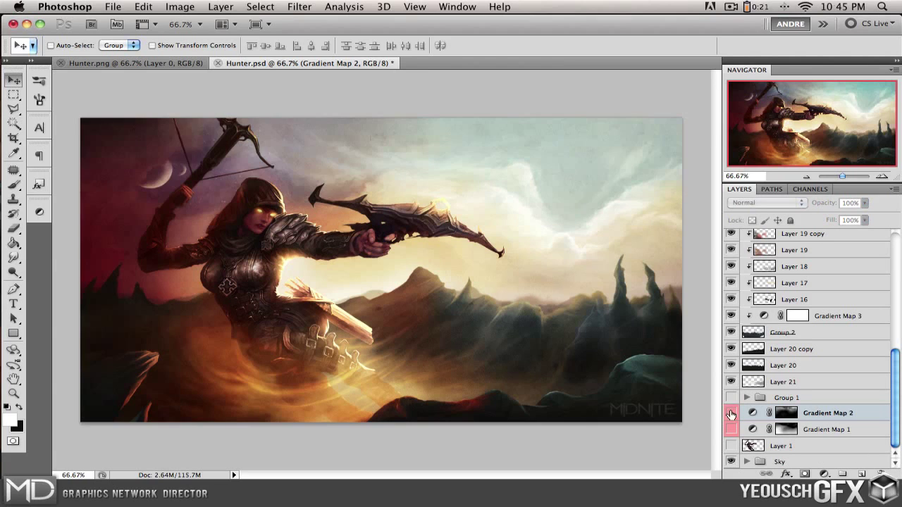
{"action": "left_click", "coordinate": [730, 413]}
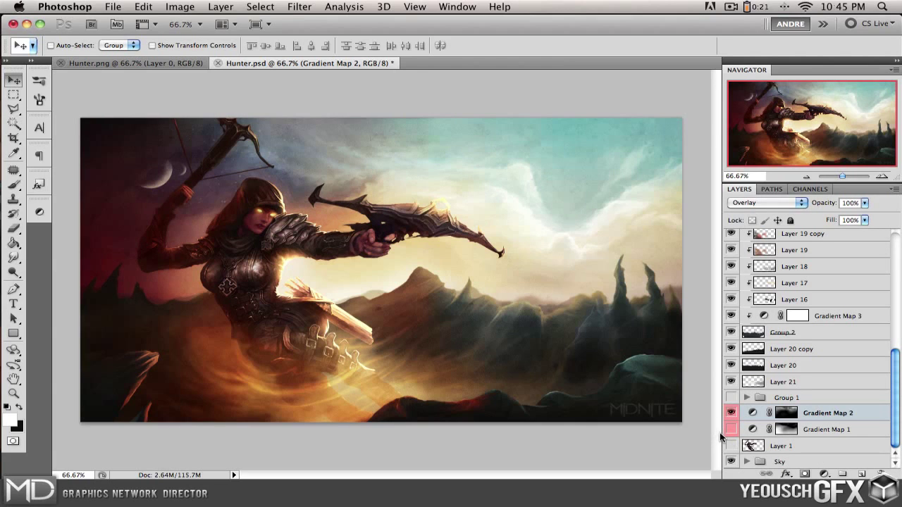
{"action": "left_click", "coordinate": [731, 429]}
{"action": "left_click", "coordinate": [730, 430]}
{"action": "left_click", "coordinate": [730, 430]}
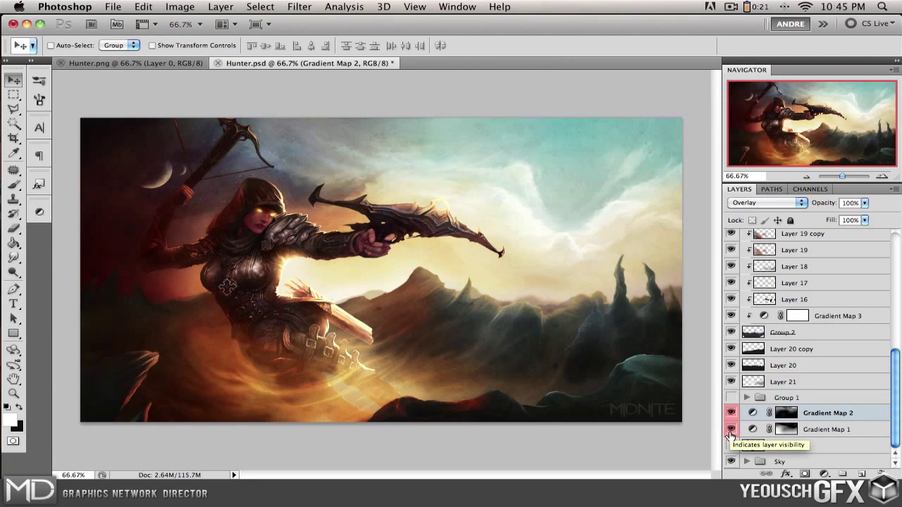
{"action": "left_click", "coordinate": [730, 430]}
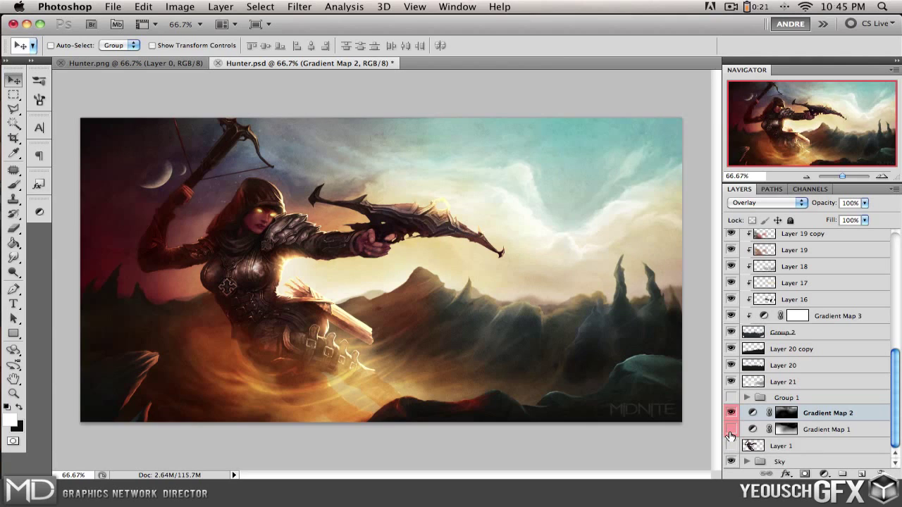
{"action": "left_click", "coordinate": [731, 430]}
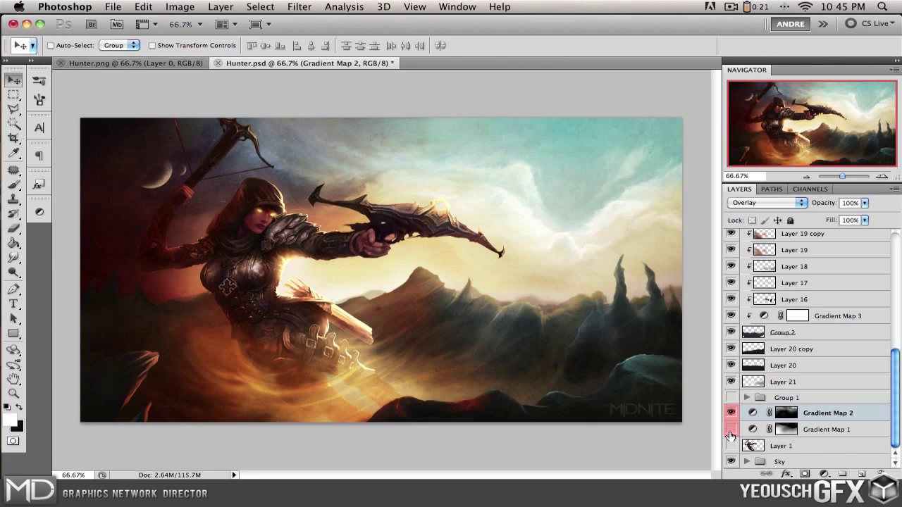
{"action": "left_click", "coordinate": [730, 431]}
{"action": "left_click", "coordinate": [730, 431]}
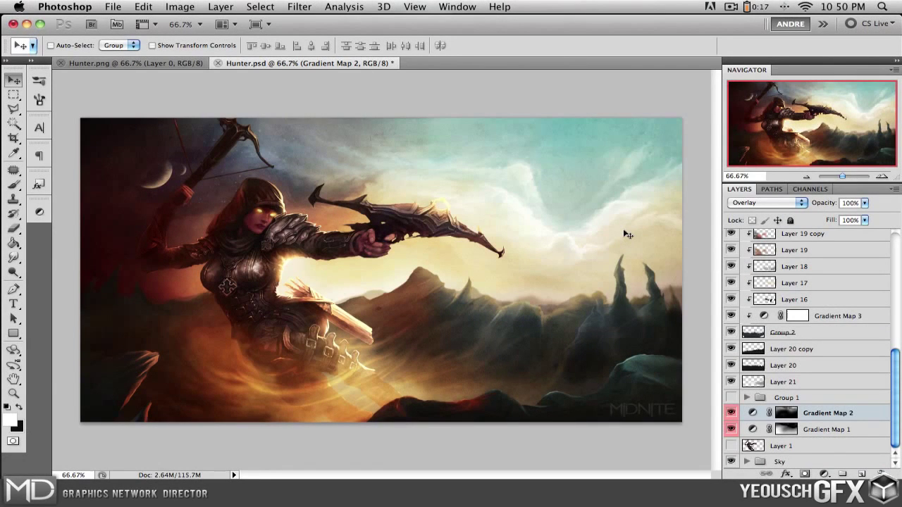
{"action": "left_click", "coordinate": [800, 203]}
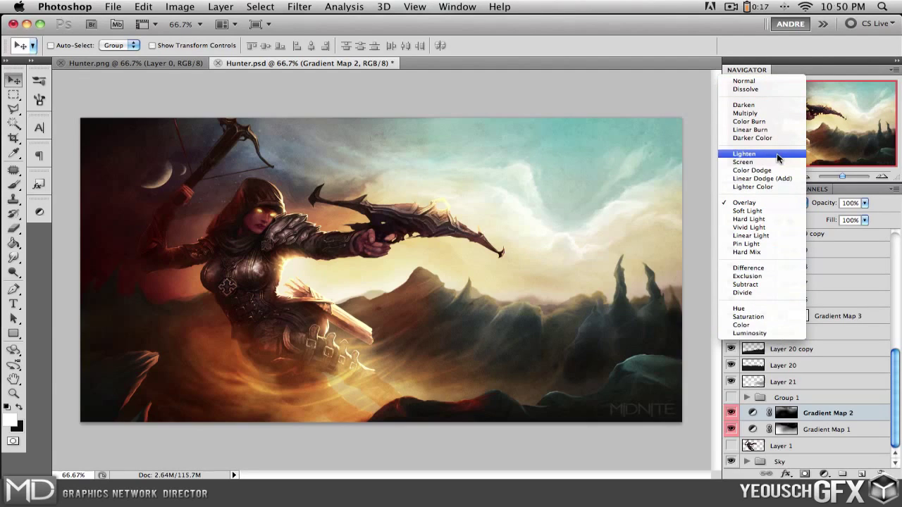
{"action": "left_click", "coordinate": [764, 113]}
{"action": "left_click", "coordinate": [775, 201]}
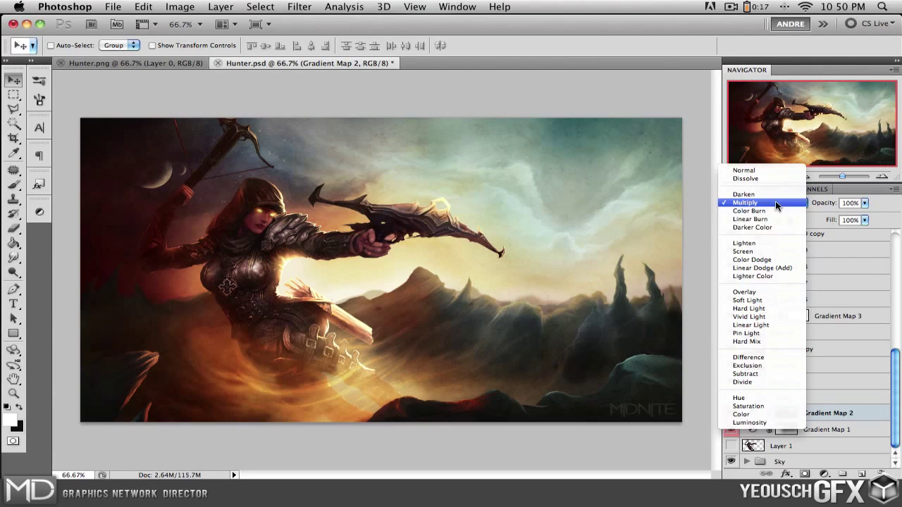
{"action": "left_click", "coordinate": [752, 252]}
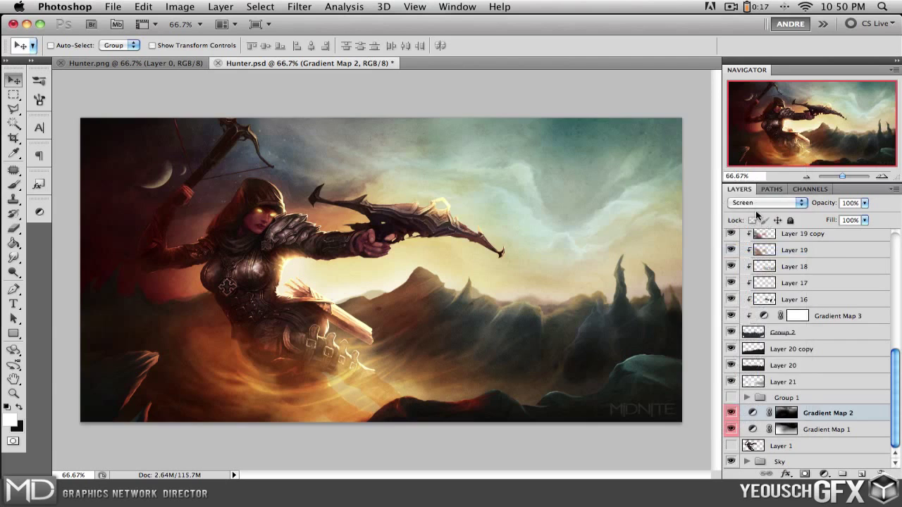
{"action": "left_click", "coordinate": [757, 203]}
{"action": "left_click", "coordinate": [748, 248]}
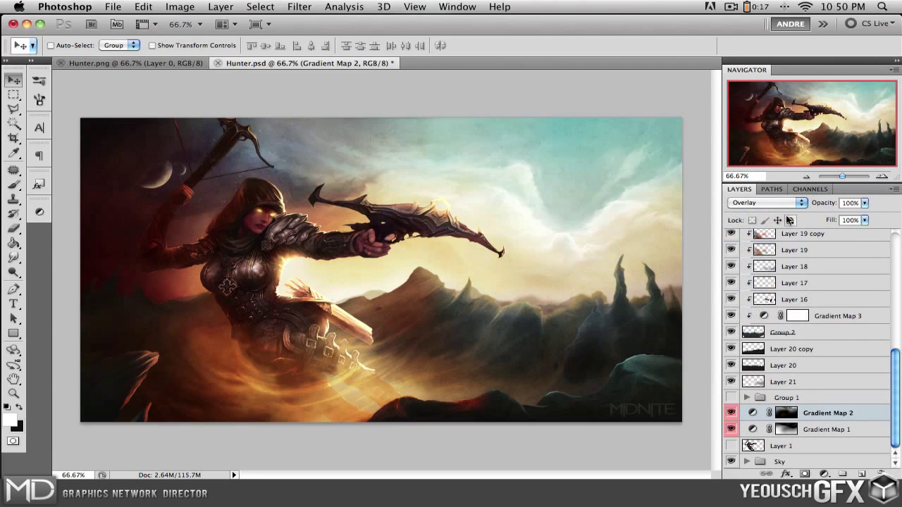
{"action": "left_click", "coordinate": [789, 205]}
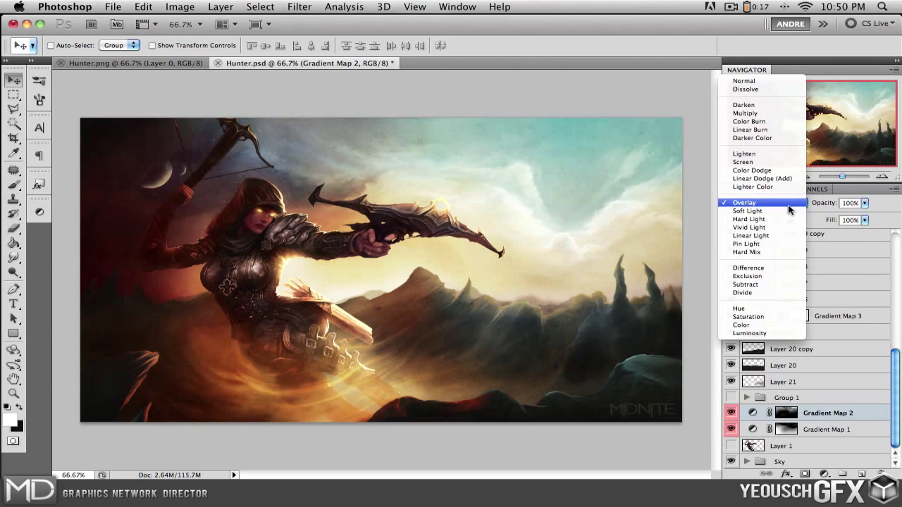
{"action": "left_click", "coordinate": [751, 130]}
{"action": "left_click", "coordinate": [785, 205]}
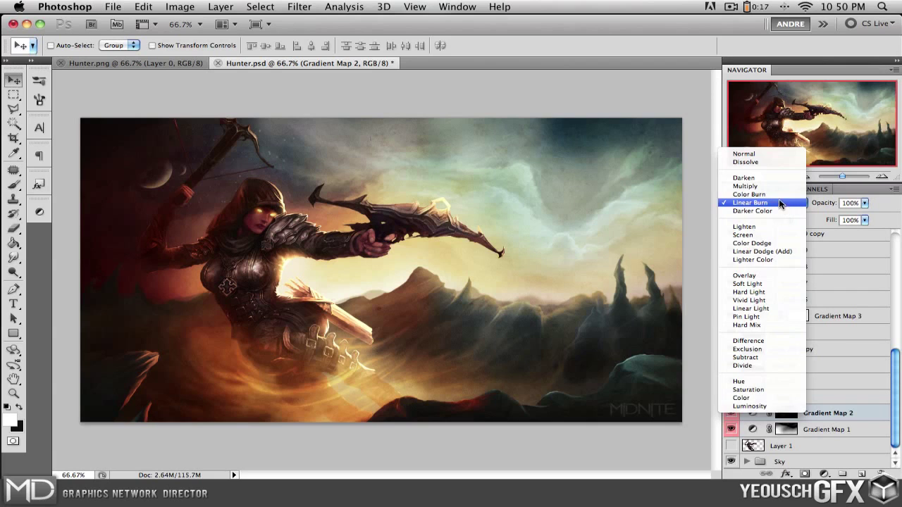
{"action": "left_click", "coordinate": [775, 205]}
{"action": "left_click", "coordinate": [772, 202]}
{"action": "left_click", "coordinate": [774, 195]}
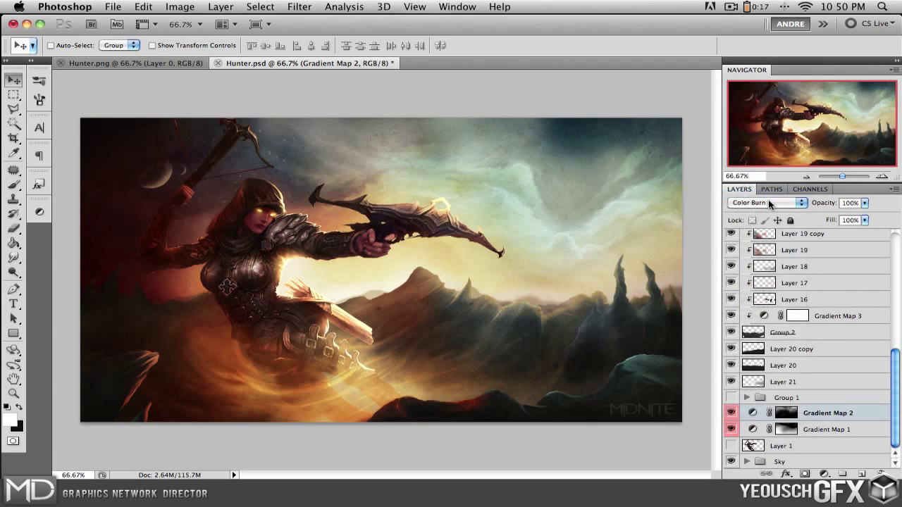
{"action": "left_click", "coordinate": [771, 203]}
{"action": "left_click", "coordinate": [764, 220]}
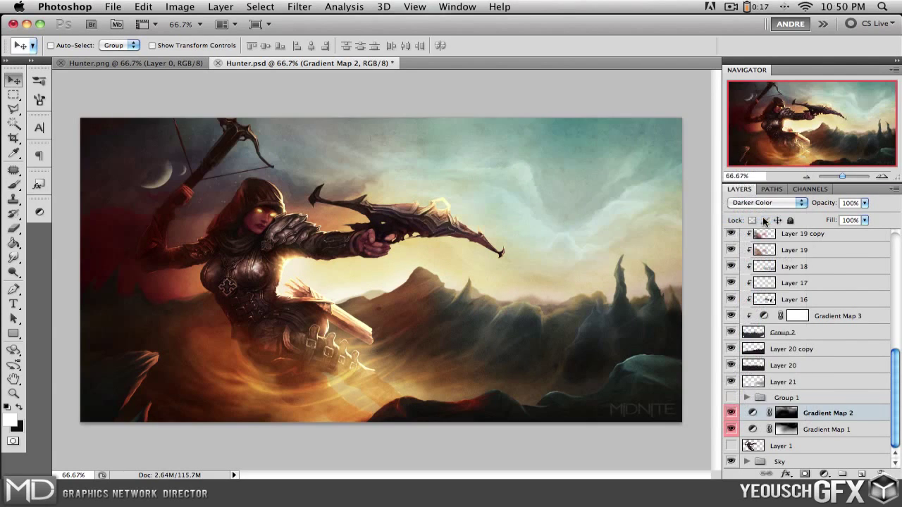
{"action": "left_click", "coordinate": [769, 204]}
{"action": "left_click", "coordinate": [770, 195]}
{"action": "left_click", "coordinate": [767, 200]}
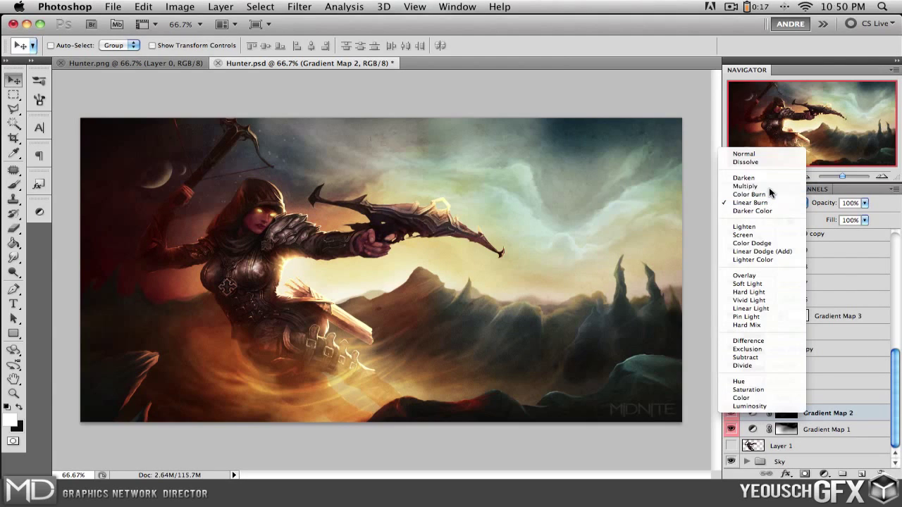
{"action": "left_click", "coordinate": [768, 186]}
{"action": "left_click", "coordinate": [769, 204]}
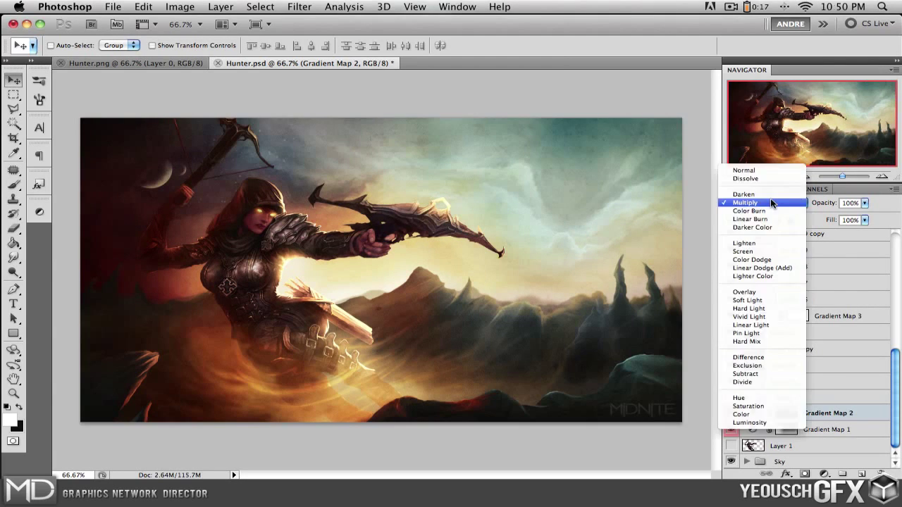
{"action": "left_click", "coordinate": [764, 297]}
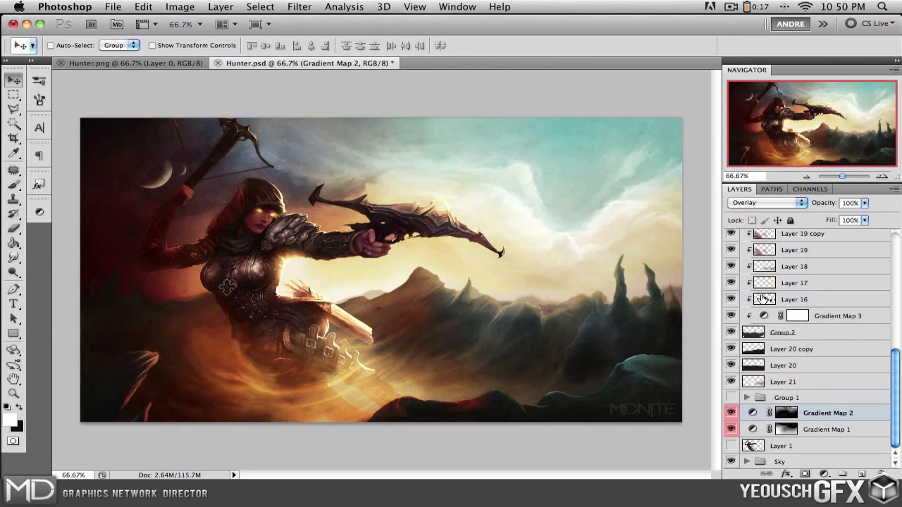
{"action": "left_click", "coordinate": [760, 203]}
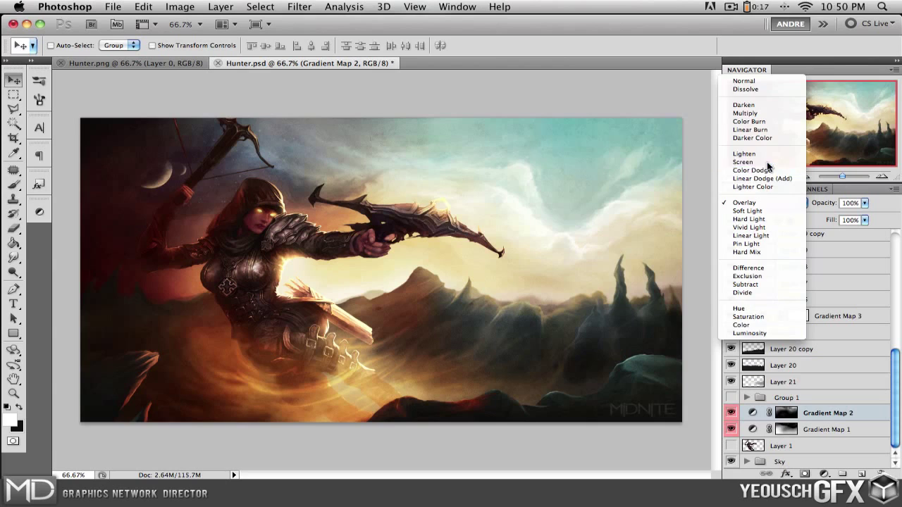
{"action": "left_click", "coordinate": [761, 163]}
{"action": "left_click", "coordinate": [767, 204]}
{"action": "left_click", "coordinate": [763, 212]}
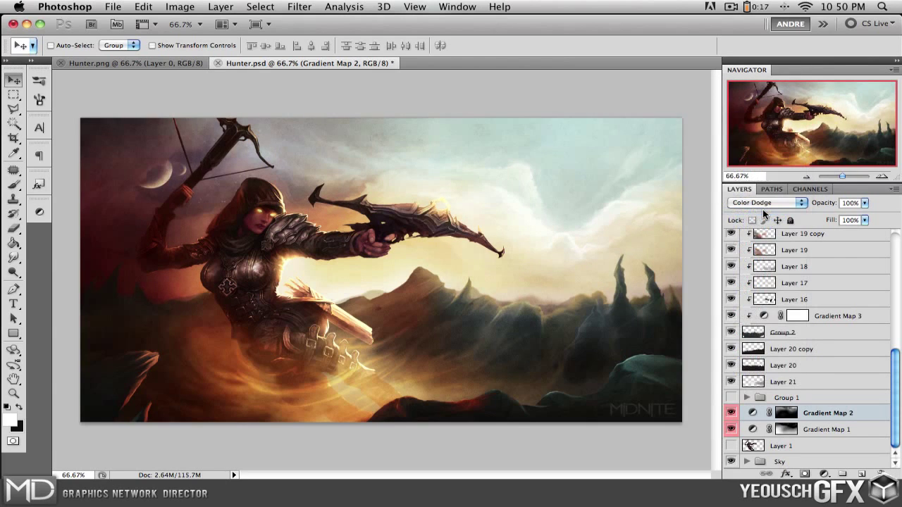
{"action": "left_click", "coordinate": [761, 203]}
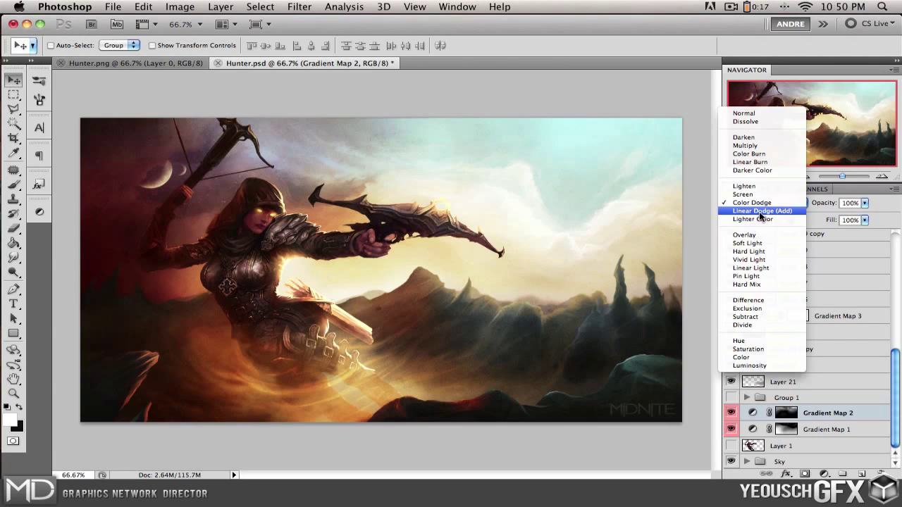
{"action": "left_click", "coordinate": [759, 212]}
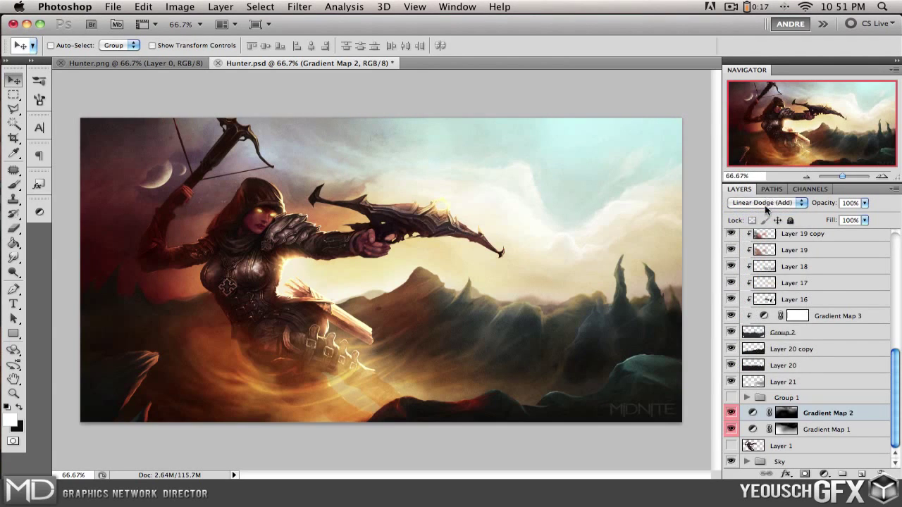
{"action": "left_click", "coordinate": [767, 208]}
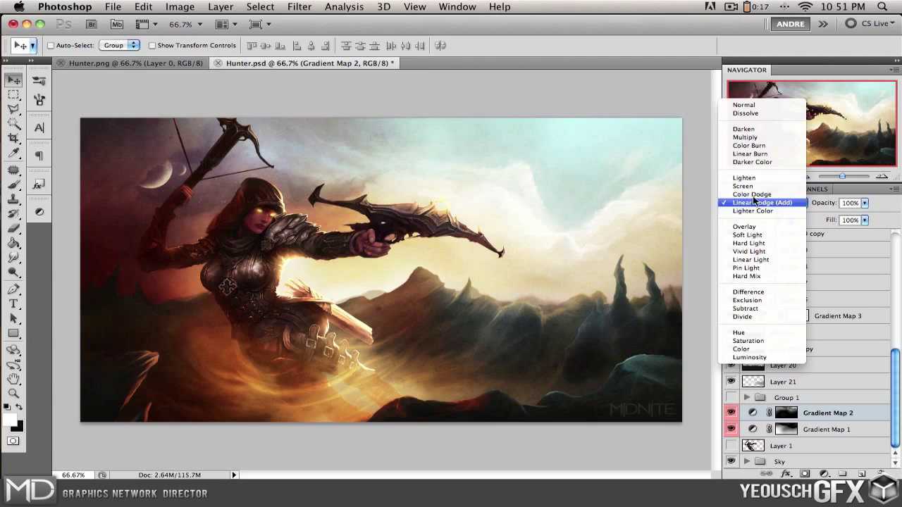
{"action": "left_click", "coordinate": [752, 211]}
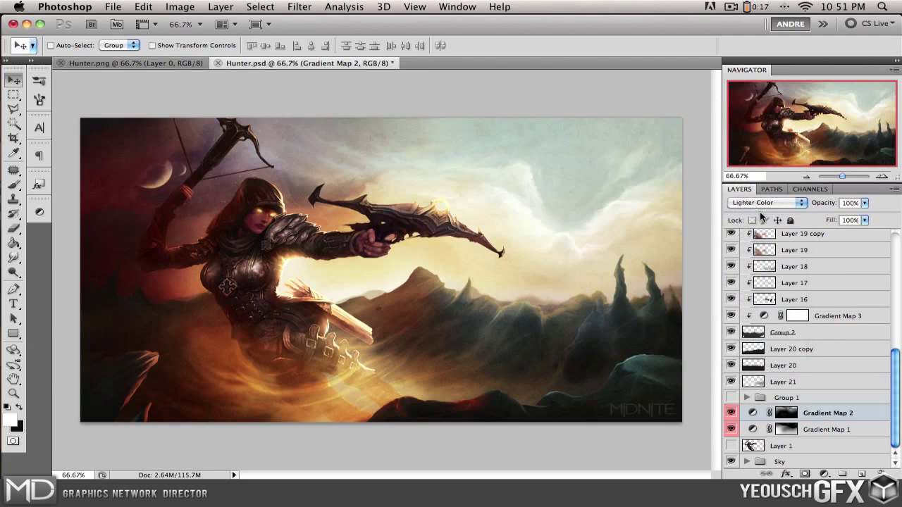
{"action": "left_click", "coordinate": [761, 204]}
{"action": "left_click", "coordinate": [761, 195]}
{"action": "left_click", "coordinate": [762, 202]}
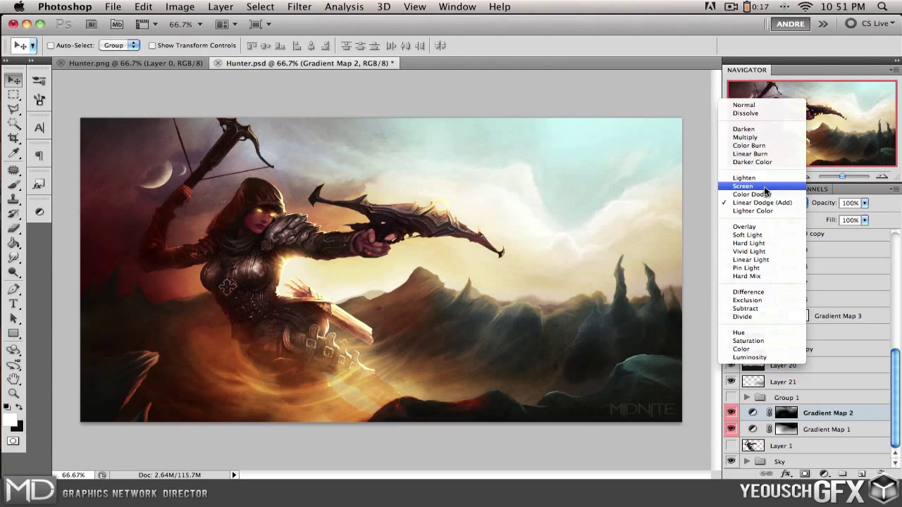
{"action": "left_click", "coordinate": [764, 186]}
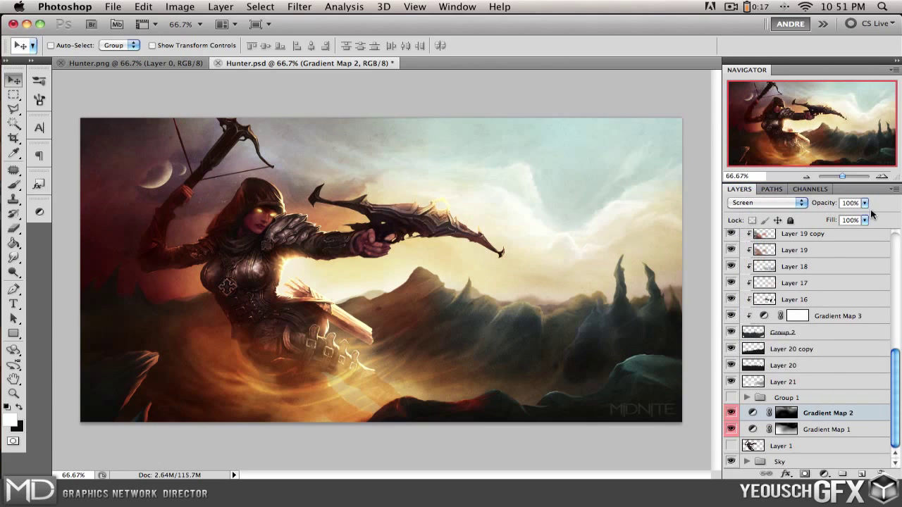
{"action": "left_click", "coordinate": [771, 203]}
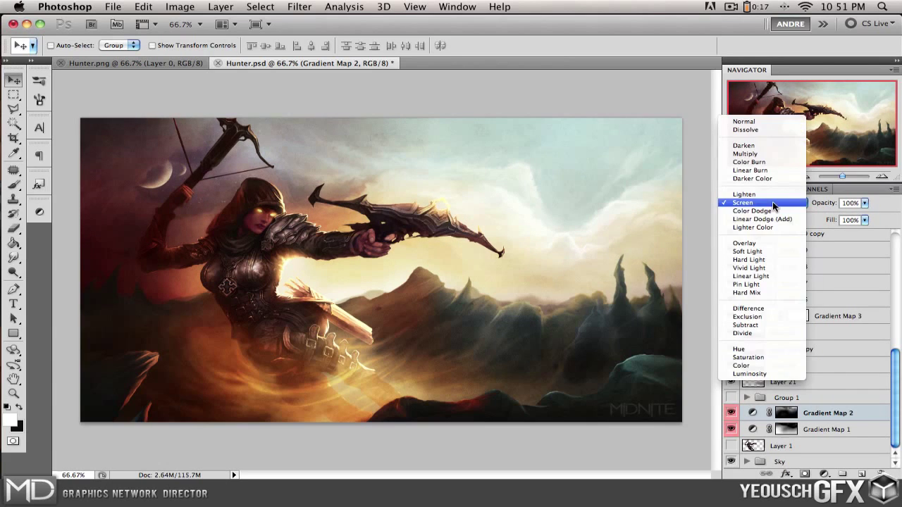
{"action": "left_click", "coordinate": [765, 252]}
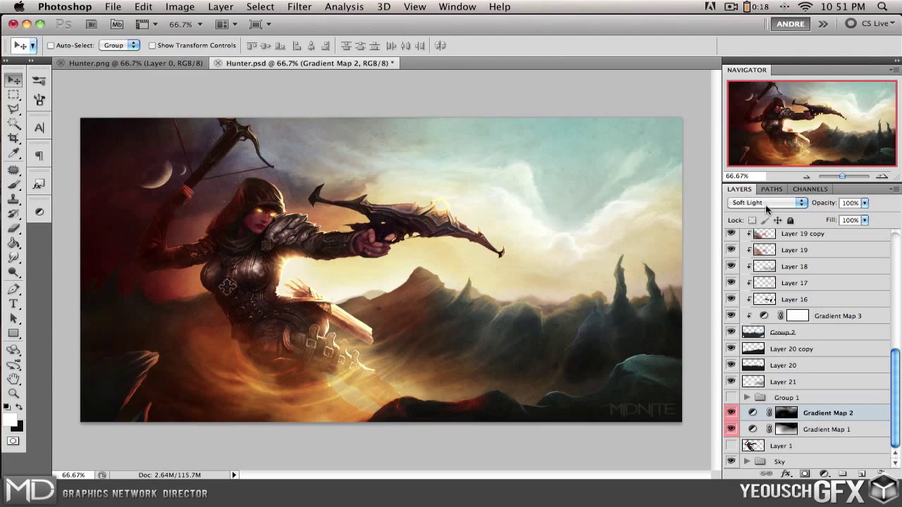
{"action": "left_click", "coordinate": [766, 207]}
{"action": "left_click", "coordinate": [765, 195]}
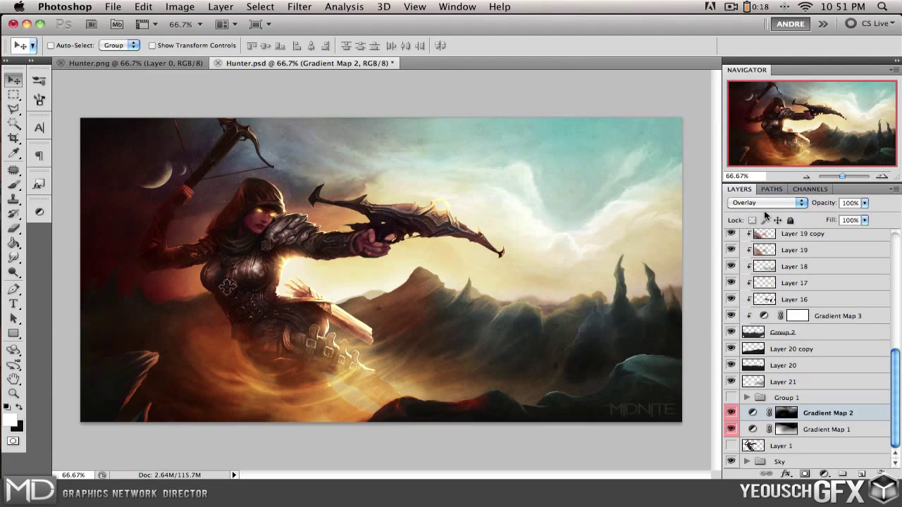
{"action": "left_click", "coordinate": [765, 205]}
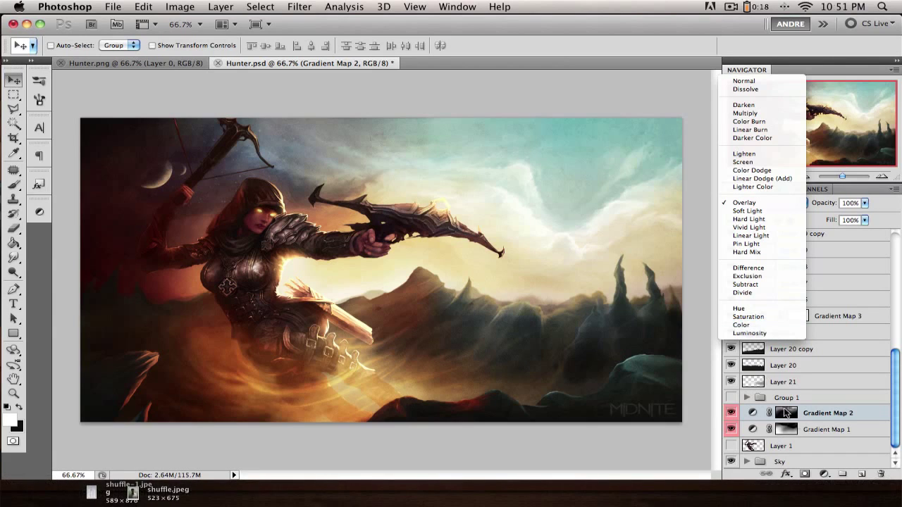
{"action": "left_click", "coordinate": [875, 215]}
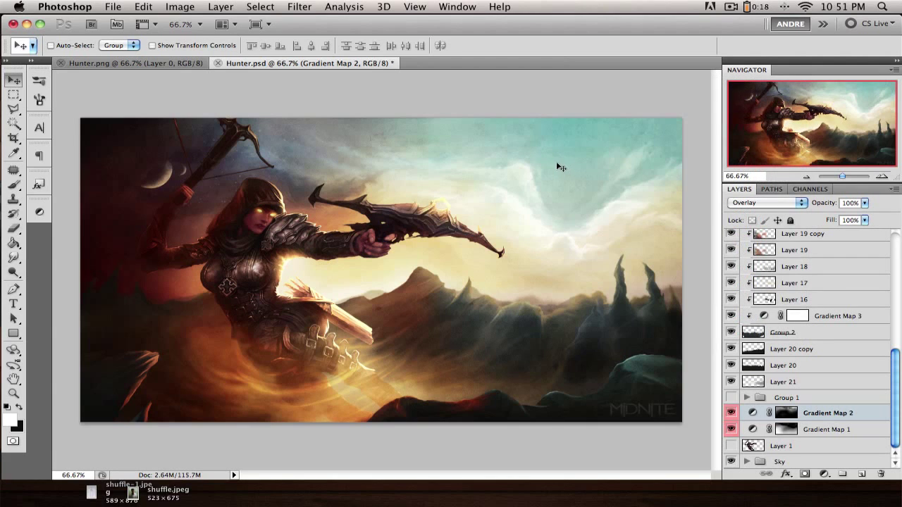